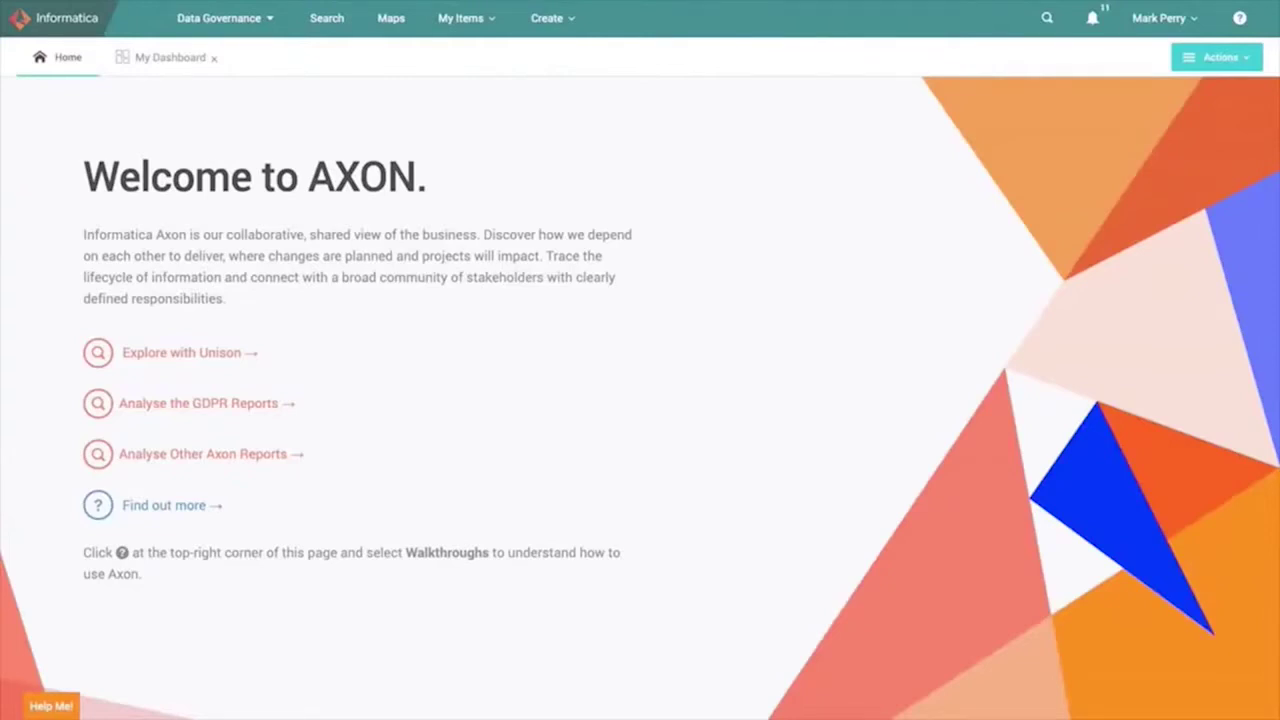
Bulk publish the Customer Insights data set from the My Data dashboard under the Marketing Analytics category with numbering prefix CI
{"action": "left_click", "coordinate": [164, 62]}
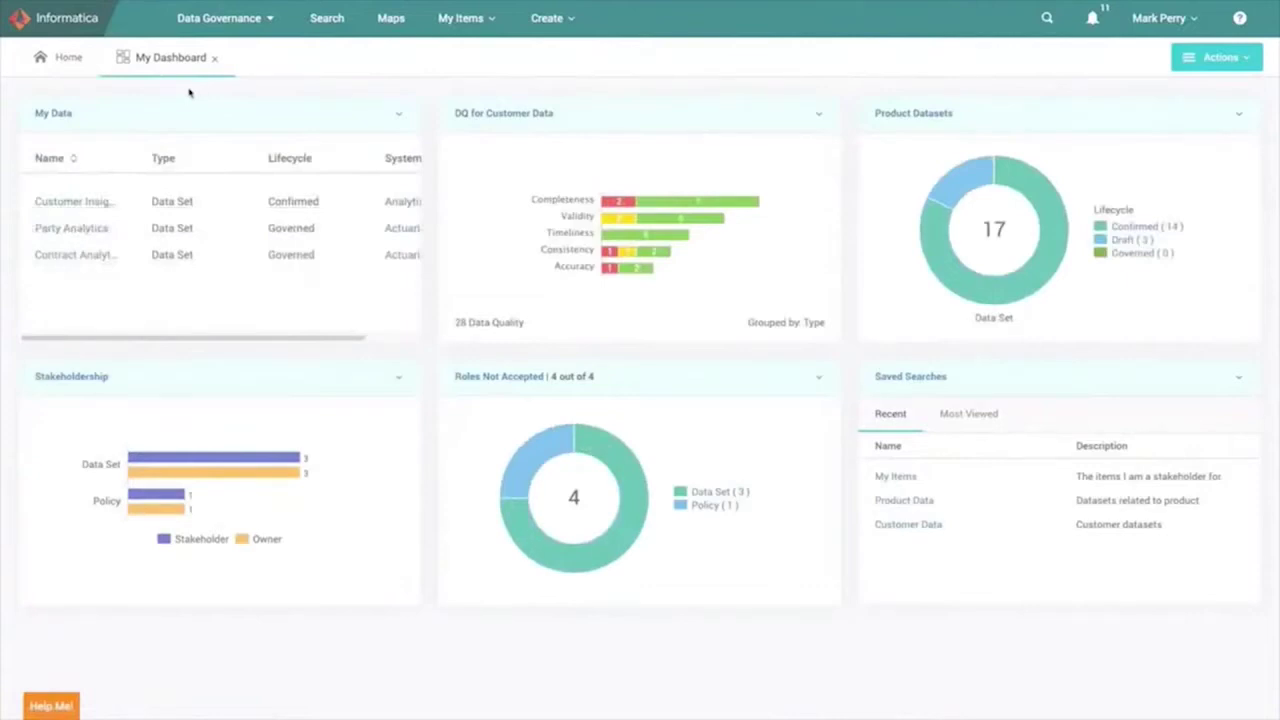
{"action": "left_click", "coordinate": [66, 119]}
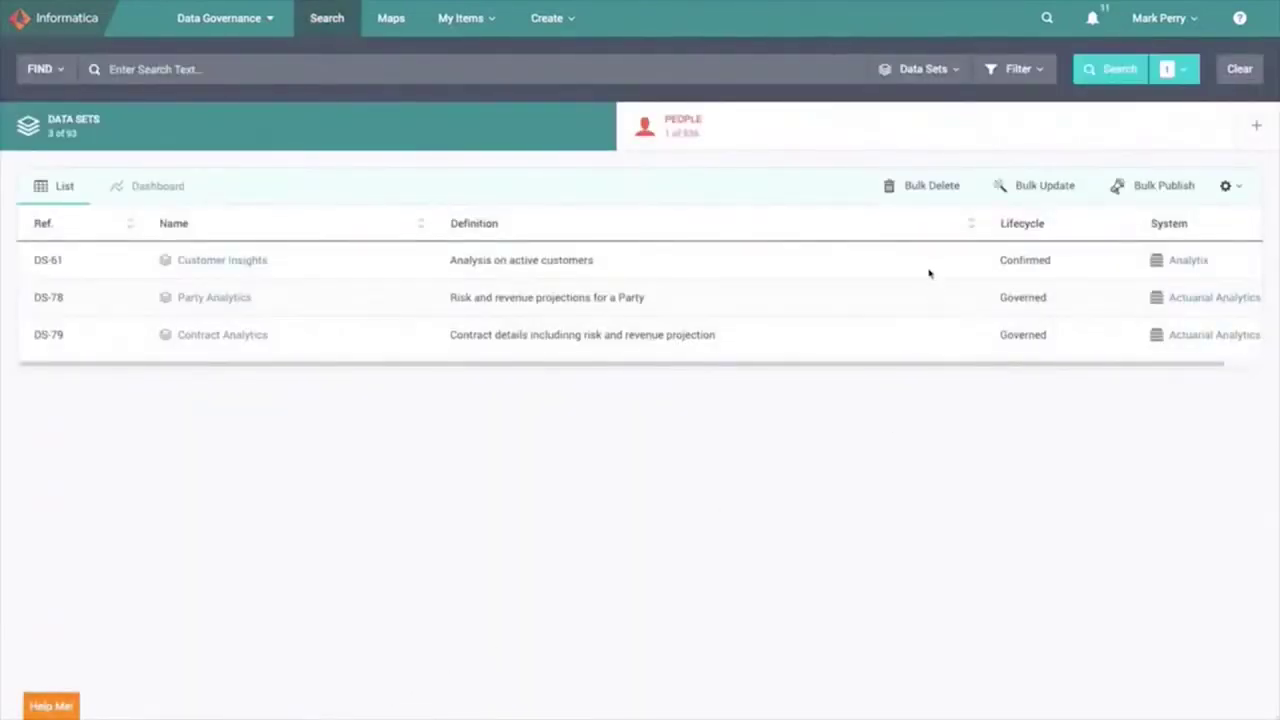
{"action": "left_click", "coordinate": [1165, 186]}
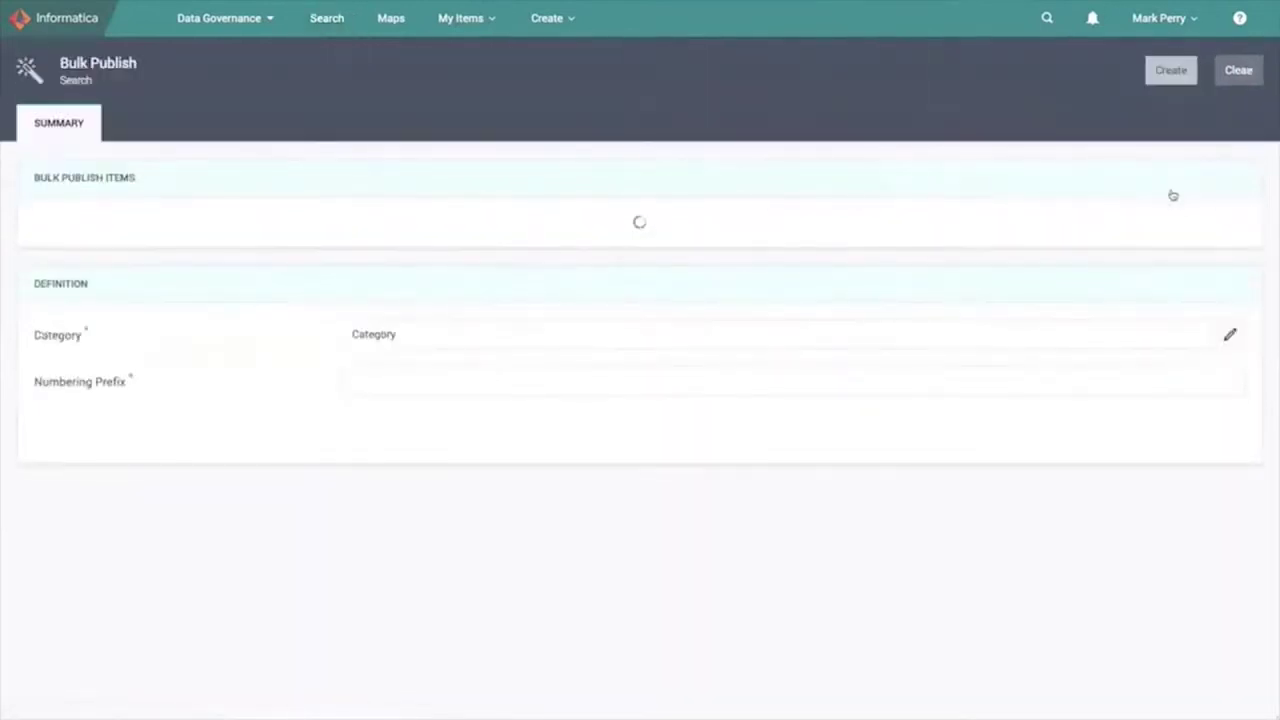
{"action": "left_click", "coordinate": [552, 359]}
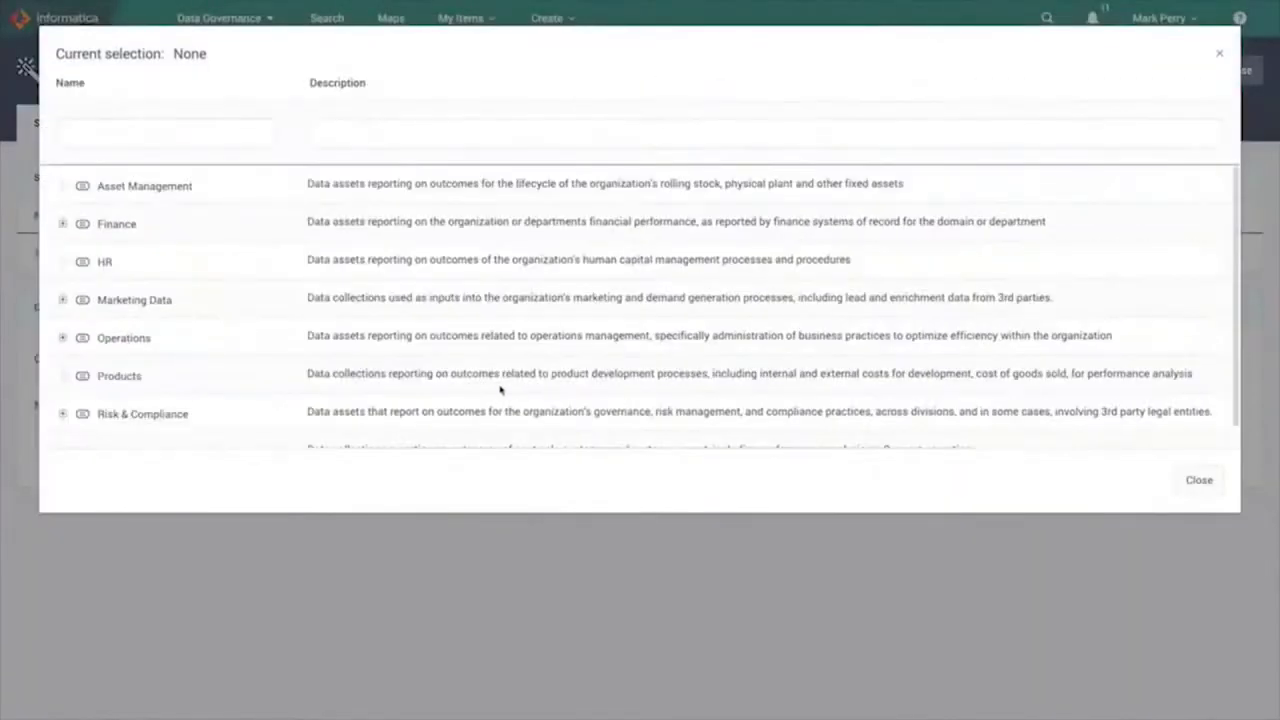
{"action": "left_click", "coordinate": [63, 300]}
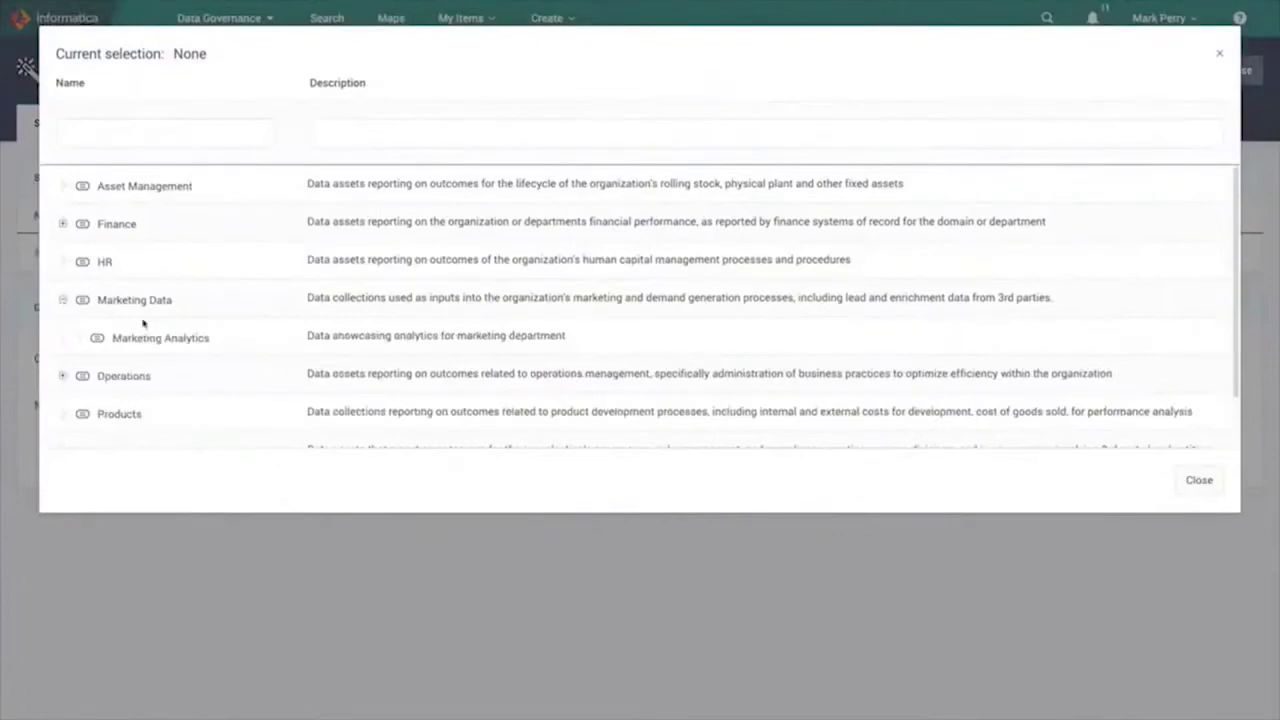
{"action": "double_click", "coordinate": [240, 338]}
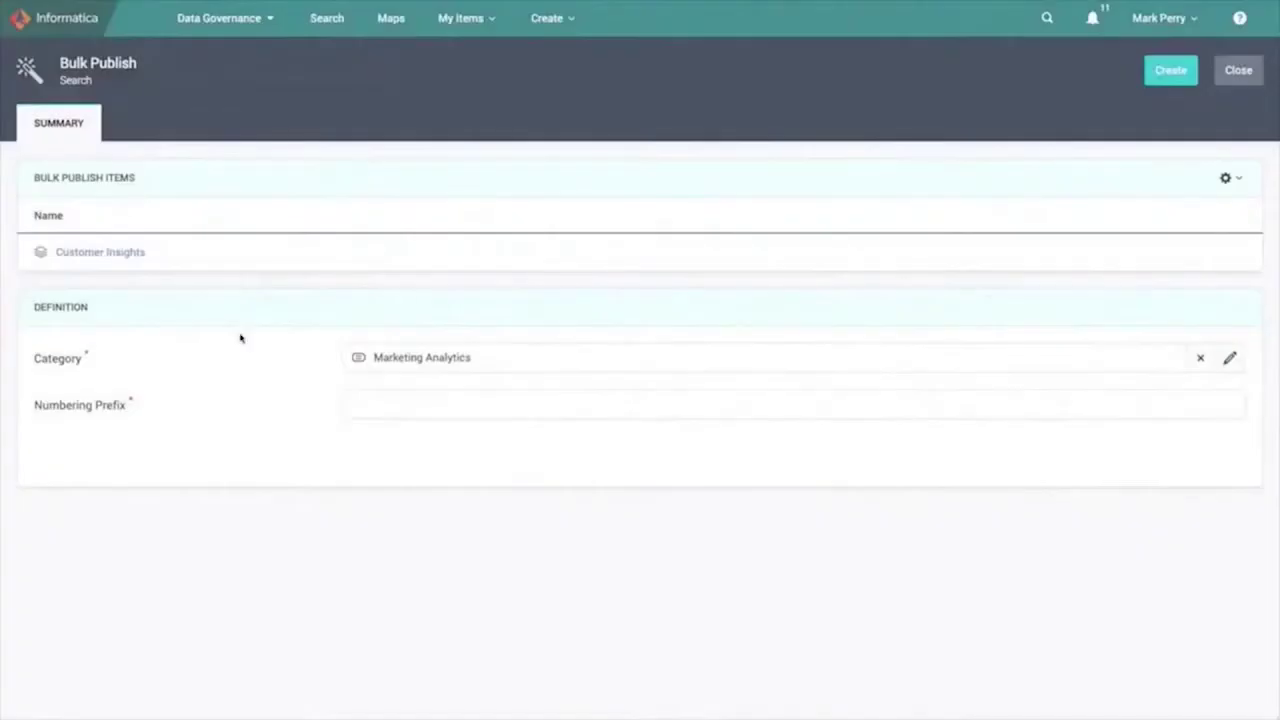
{"action": "left_click", "coordinate": [388, 400]}
{"action": "type", "text": "CI"}
{"action": "left_click", "coordinate": [1171, 72]}
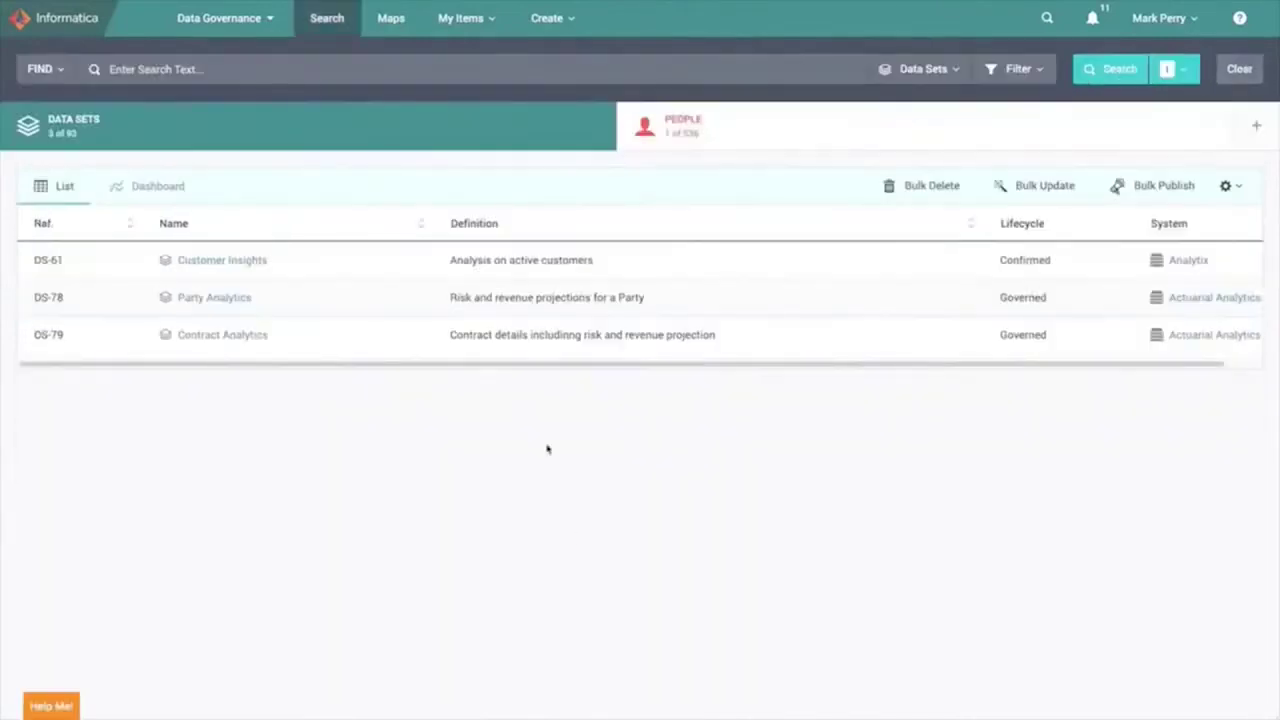
Switch to the Data Marketplace and open the Customer Insights collection in the Marketing Analytics category
{"action": "left_click", "coordinate": [270, 28]}
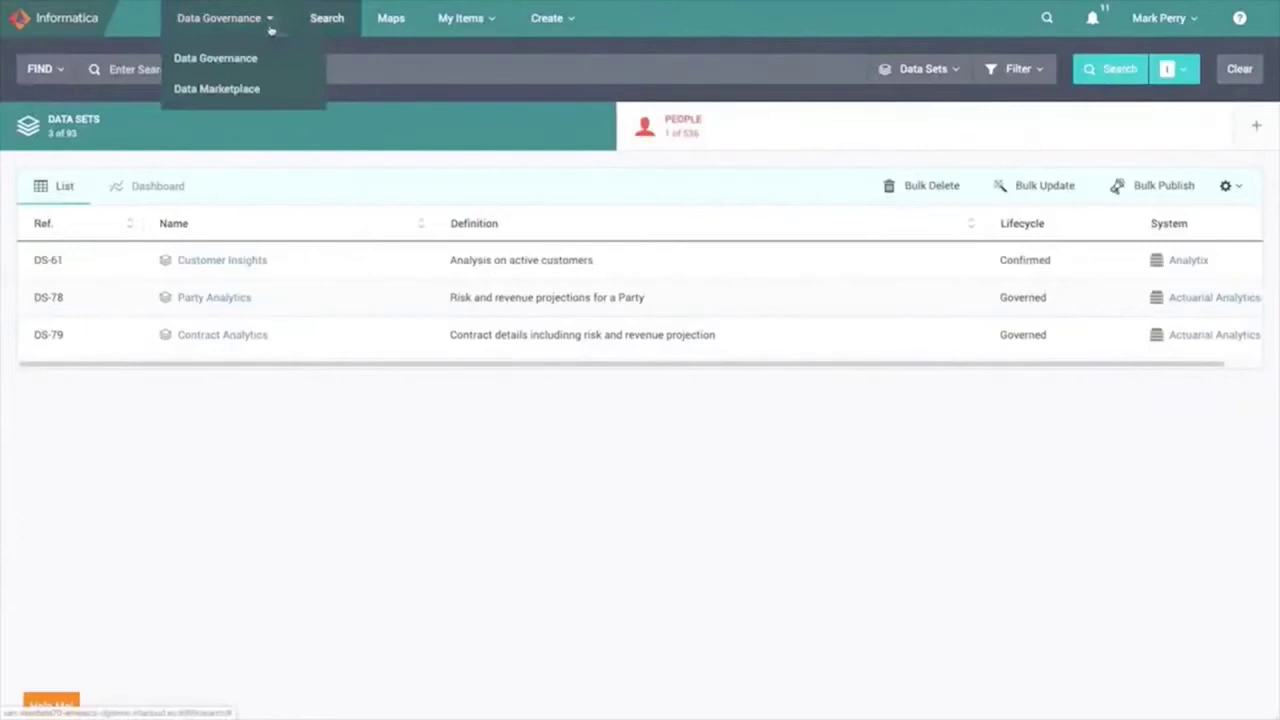
{"action": "left_click", "coordinate": [255, 90]}
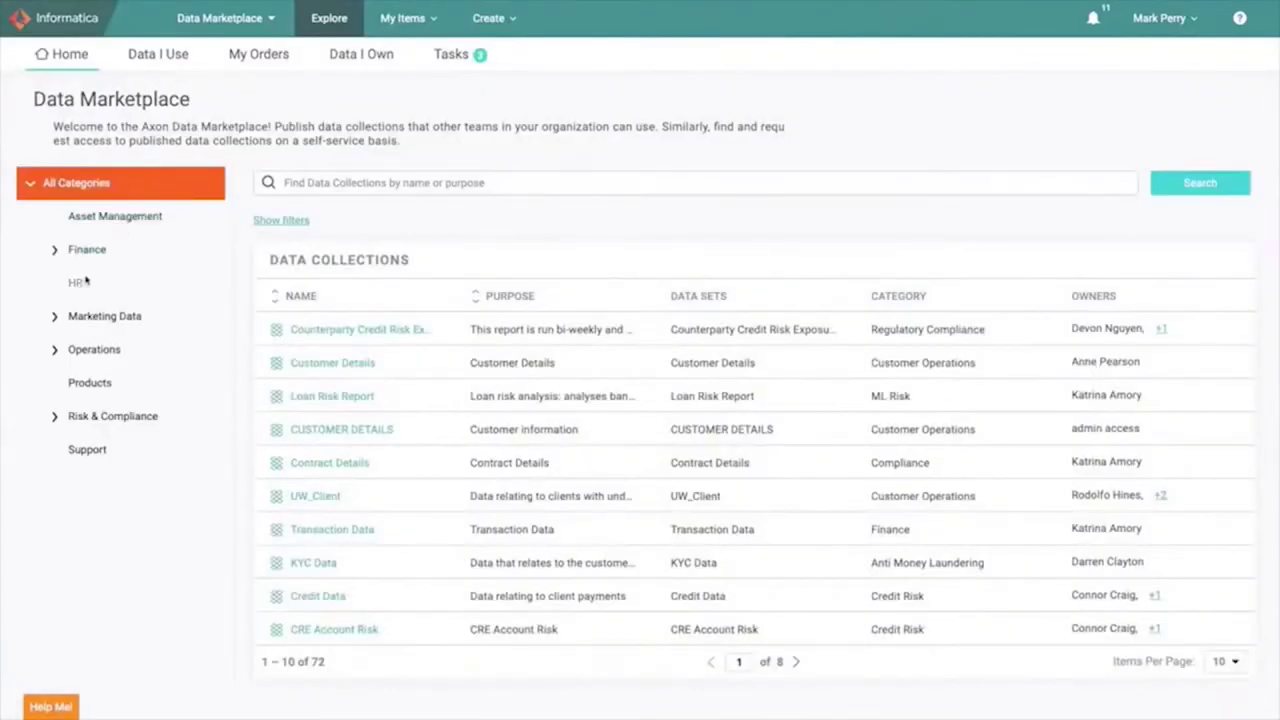
{"action": "left_click", "coordinate": [56, 320]}
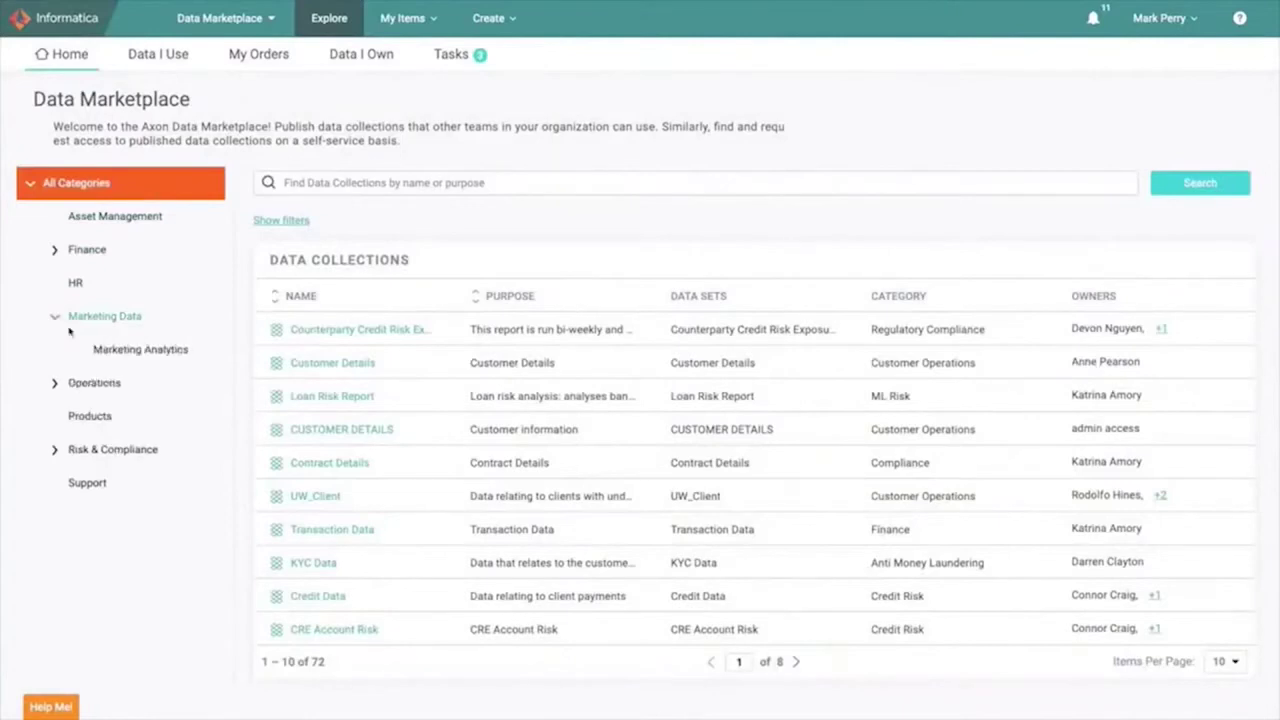
{"action": "left_click", "coordinate": [181, 349]}
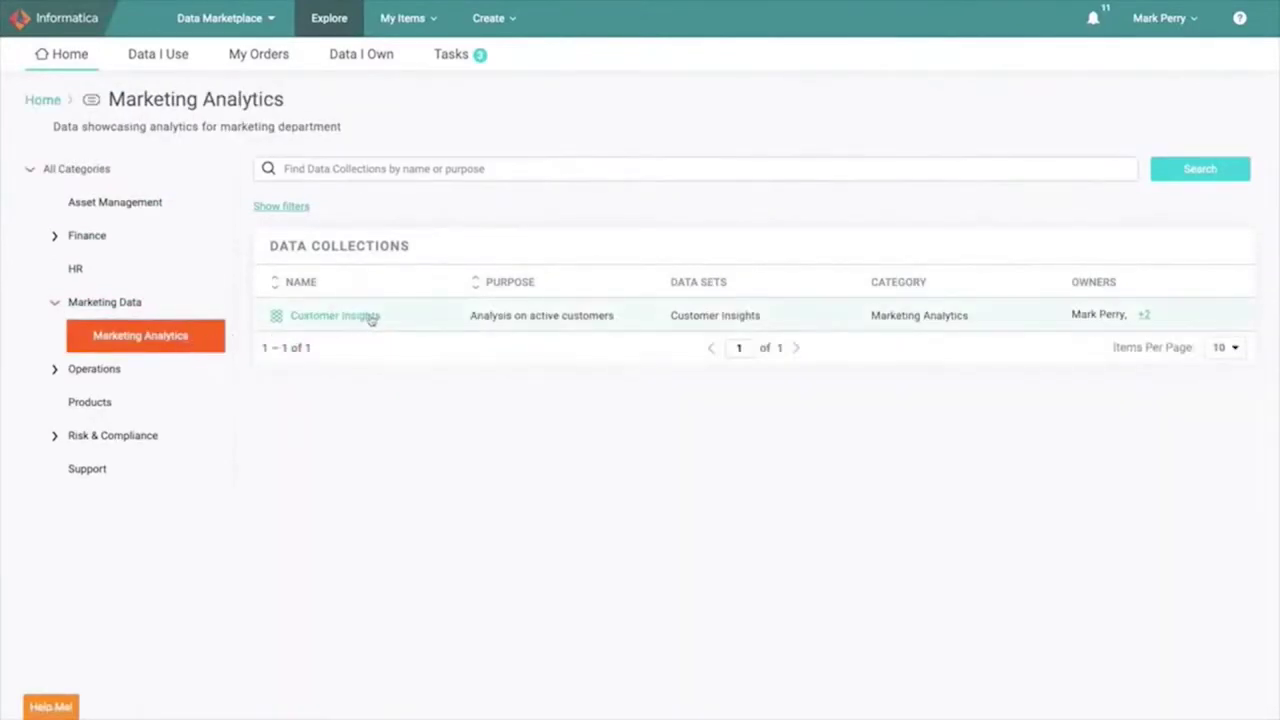
{"action": "left_click", "coordinate": [370, 316]}
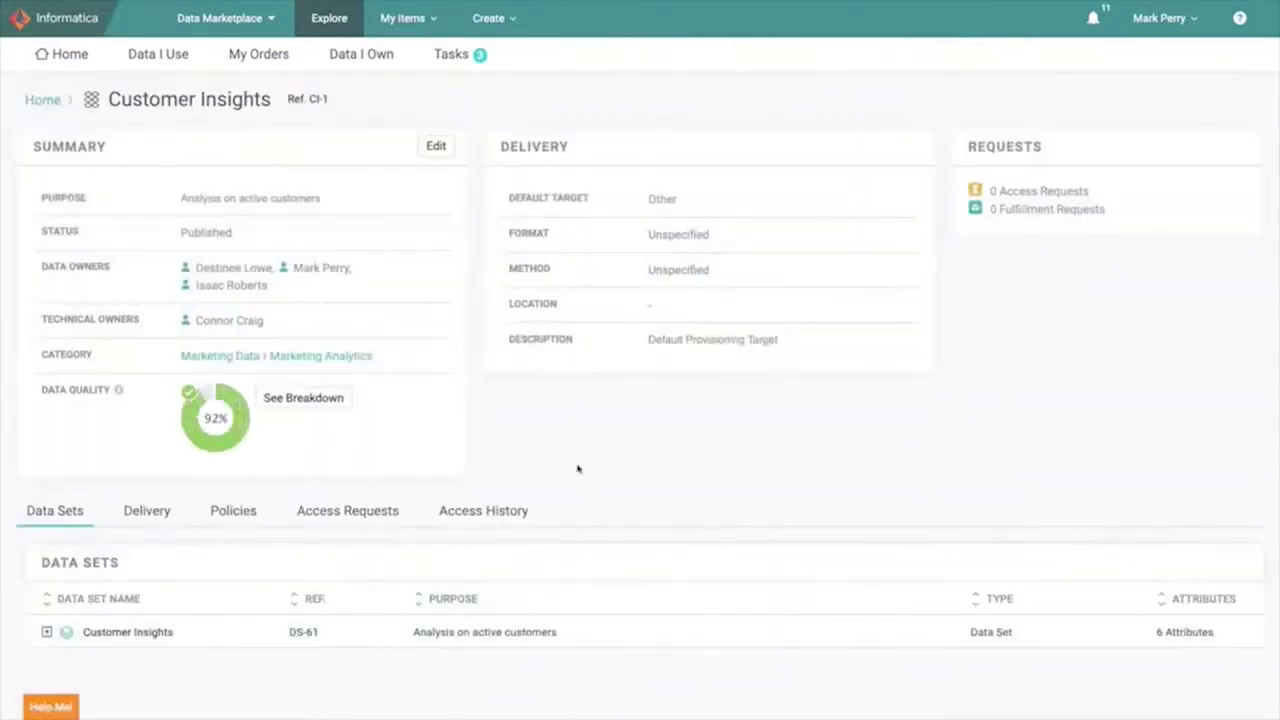
Examine the data quality breakdown of the Customer Insights collection and the attributes of its data set
{"action": "left_click", "coordinate": [337, 400]}
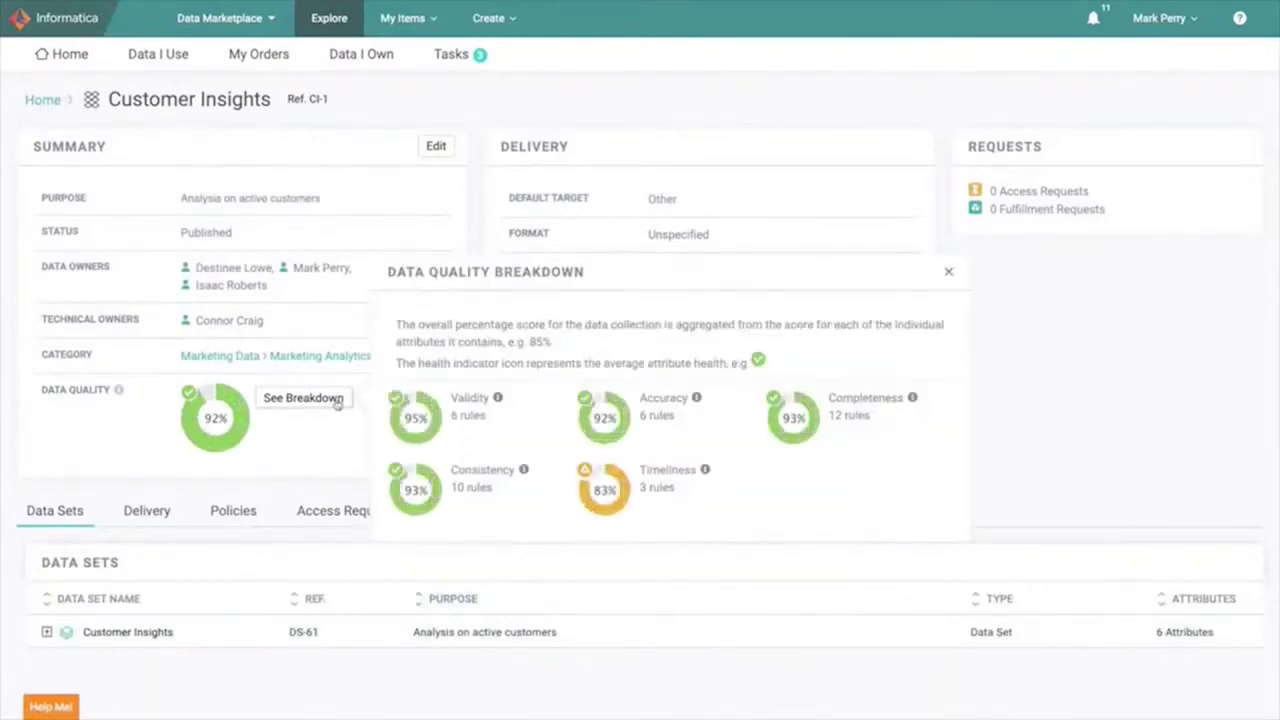
{"action": "left_click", "coordinate": [47, 633]}
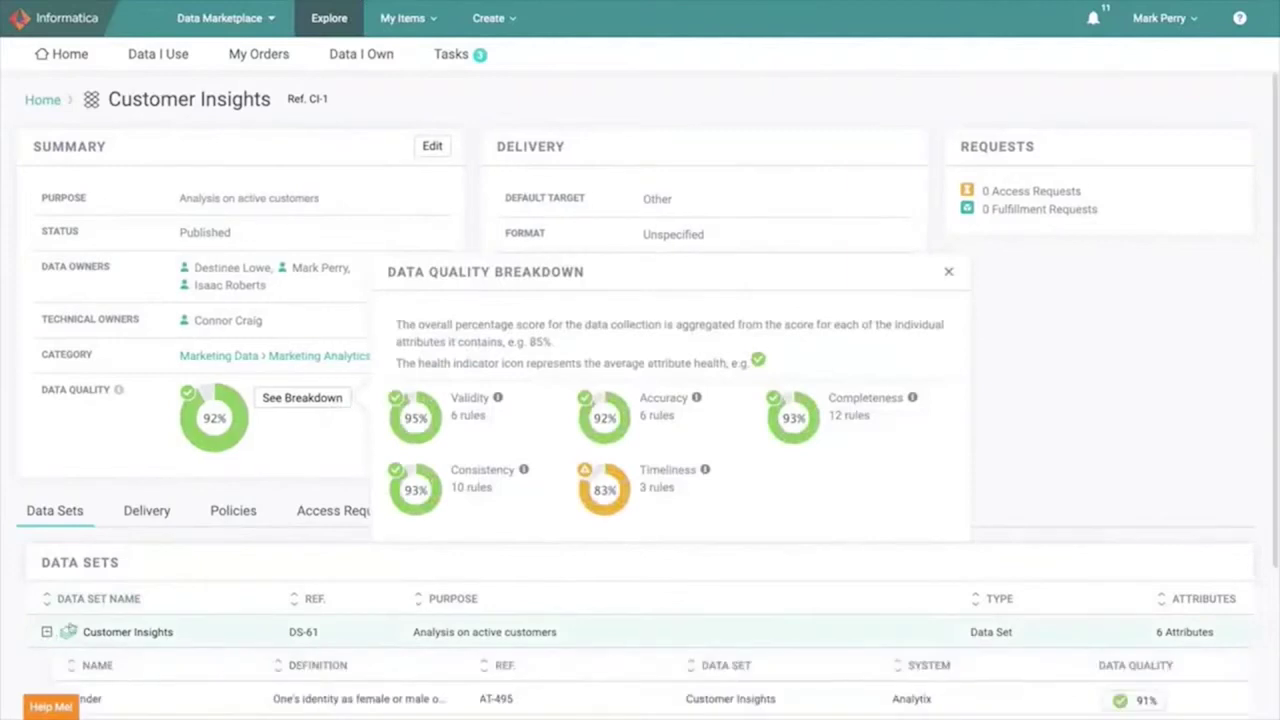
{"action": "left_click", "coordinate": [1040, 479]}
{"action": "scroll", "coordinate": [1035, 497], "scroll_direction": "down", "scroll_amount": 1}
{"action": "scroll", "coordinate": [1036, 496], "scroll_direction": "down", "scroll_amount": 1}
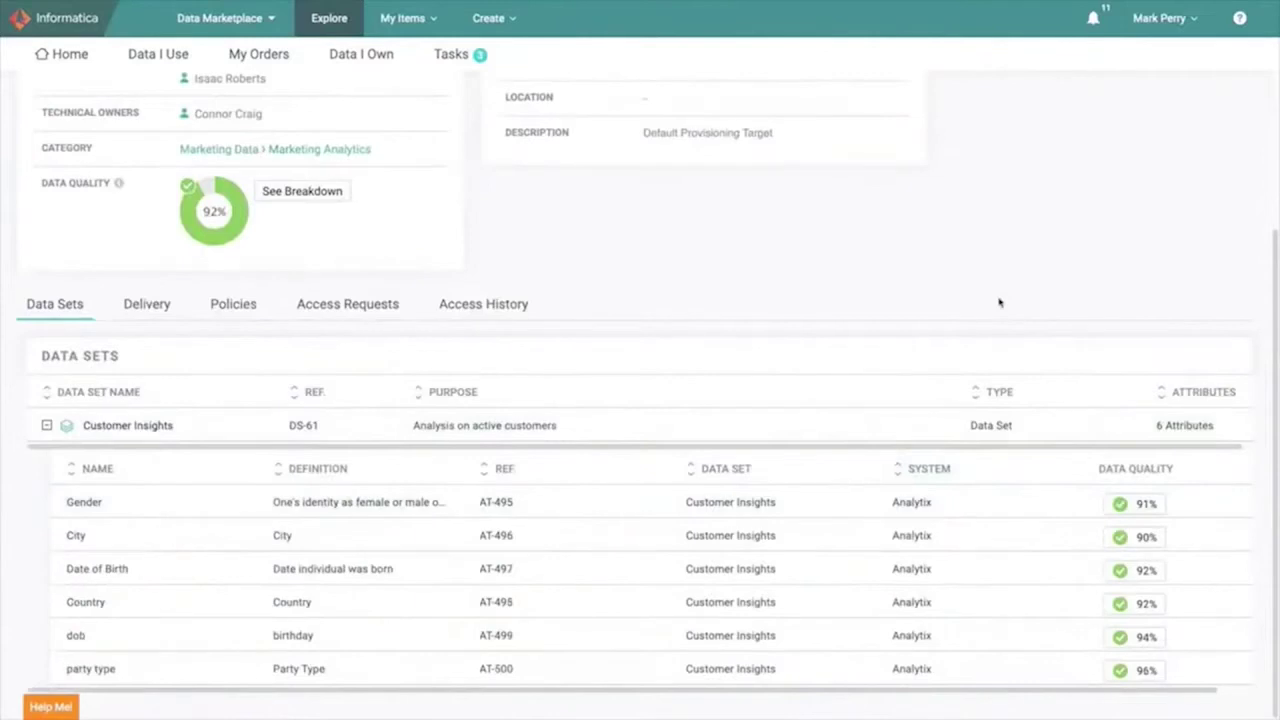
Add an active EDC-Provisioned Cloud Data Lake delivery option with XML format and HTTPS method, and make it the default
{"action": "left_click", "coordinate": [148, 305]}
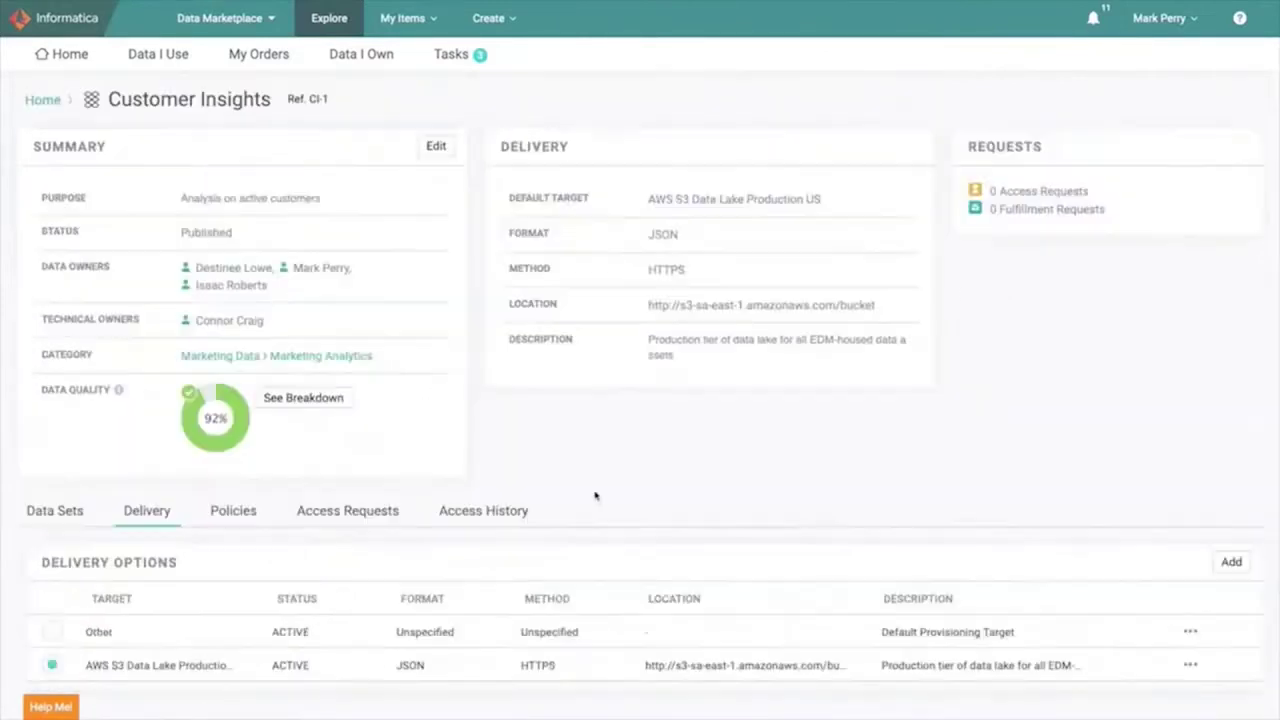
{"action": "left_click", "coordinate": [1233, 563]}
{"action": "left_click", "coordinate": [733, 207]}
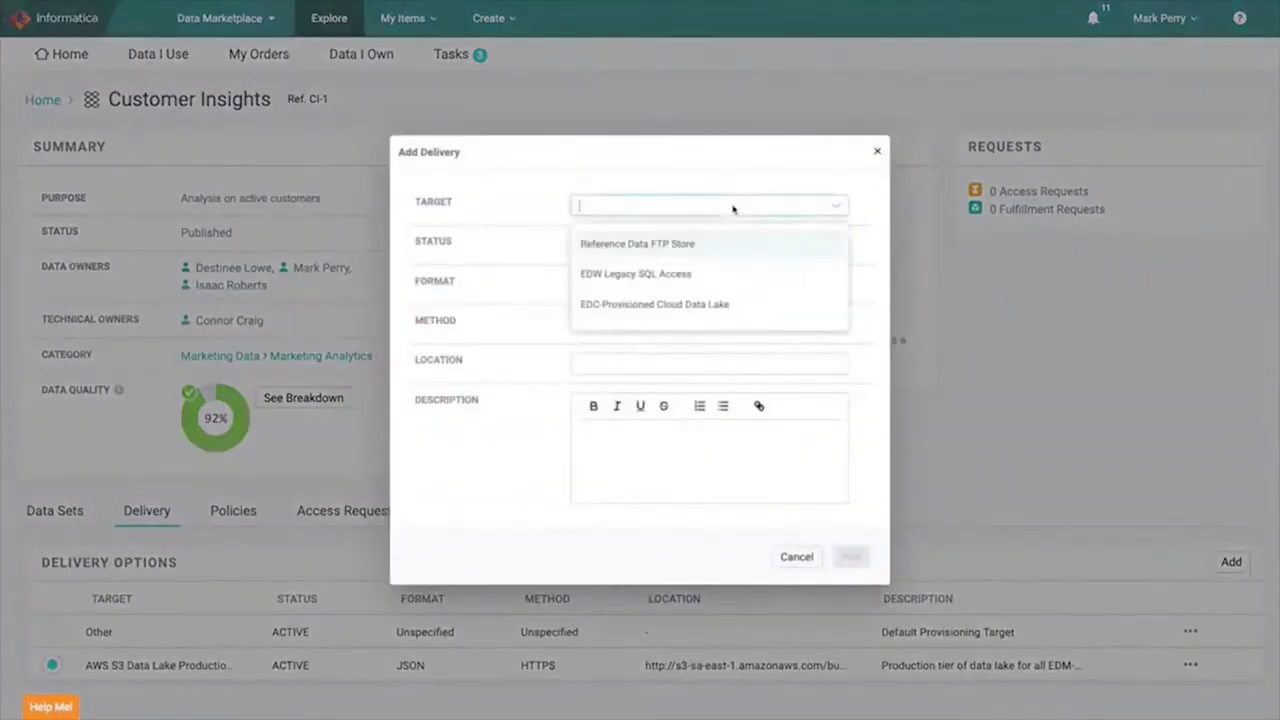
{"action": "left_click", "coordinate": [734, 306]}
{"action": "left_click", "coordinate": [731, 248]}
{"action": "left_click", "coordinate": [738, 283]}
{"action": "left_click", "coordinate": [731, 292]}
{"action": "left_click", "coordinate": [727, 323]}
{"action": "left_click", "coordinate": [734, 325]}
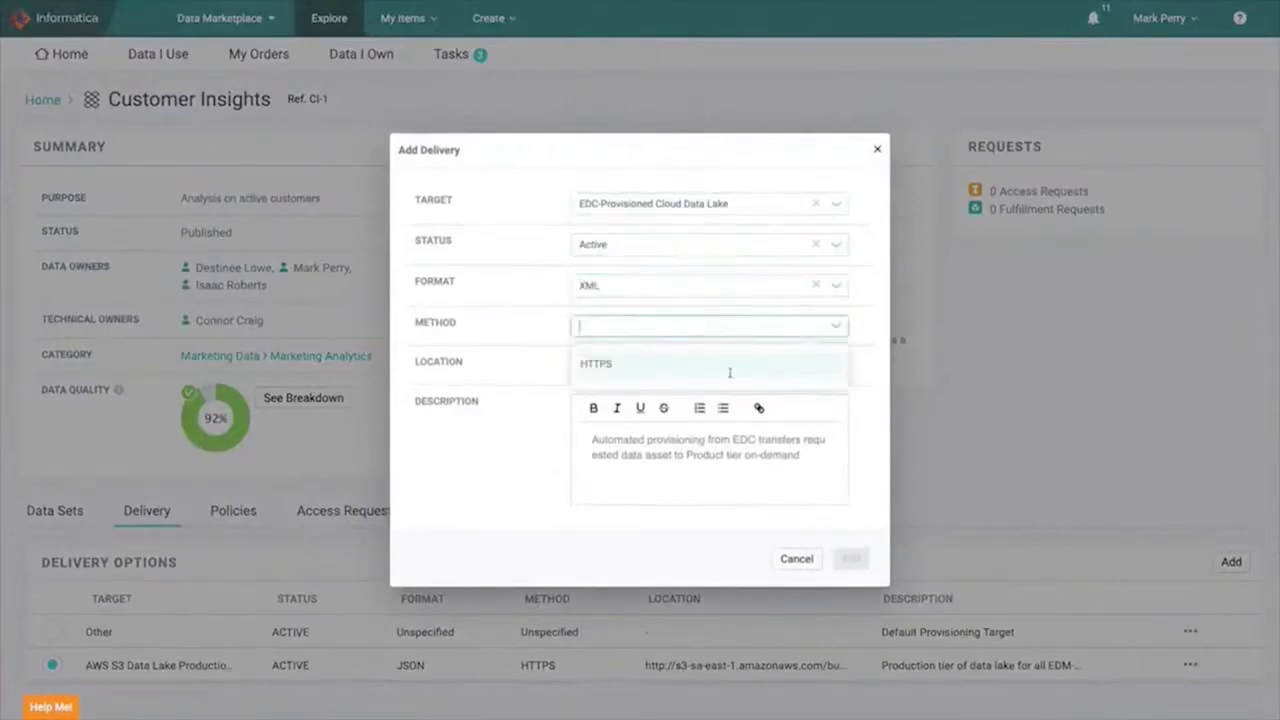
{"action": "left_click", "coordinate": [731, 370]}
{"action": "left_click", "coordinate": [848, 558]}
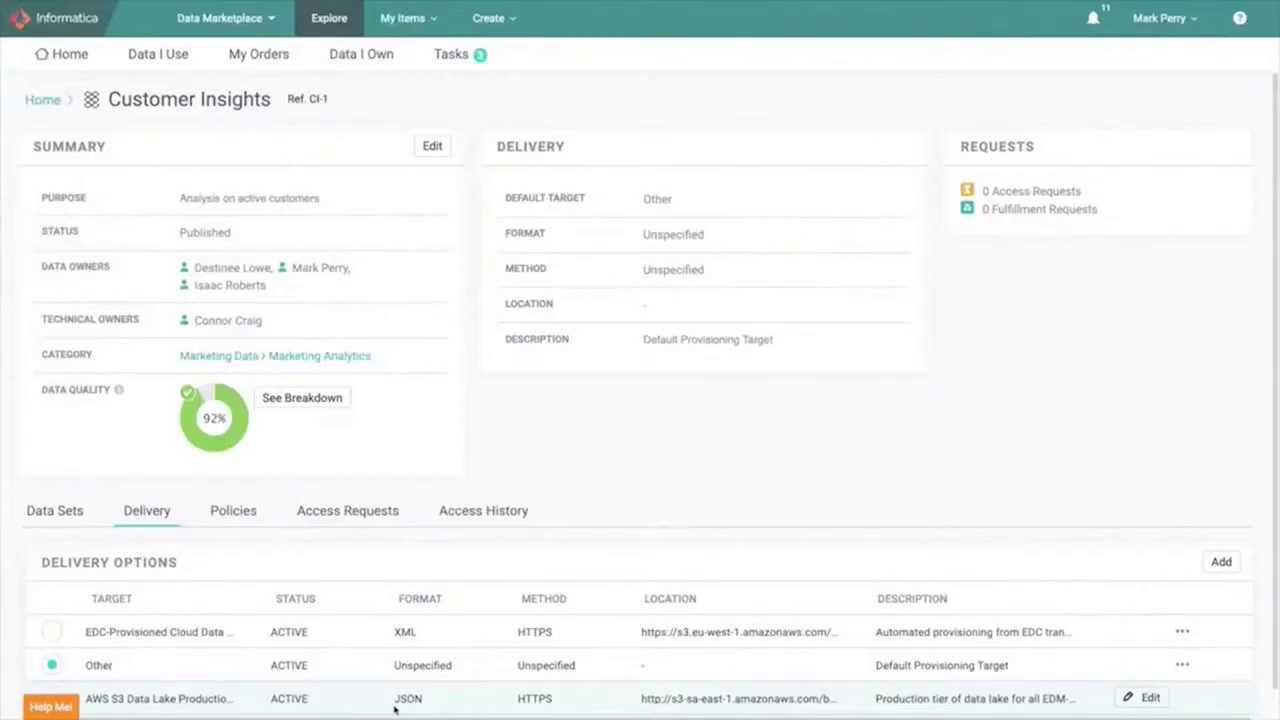
{"action": "left_click", "coordinate": [53, 633]}
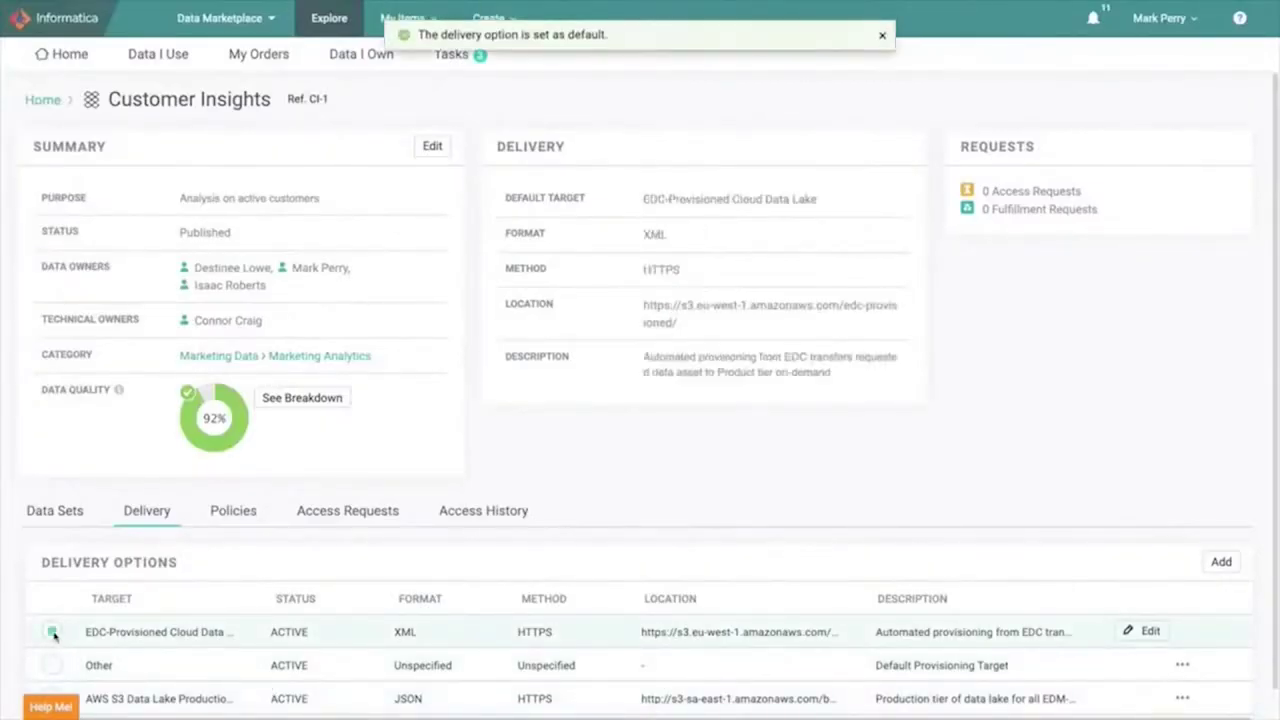
Review the policies that apply to the Customer Insights collection
{"action": "left_click", "coordinate": [248, 515]}
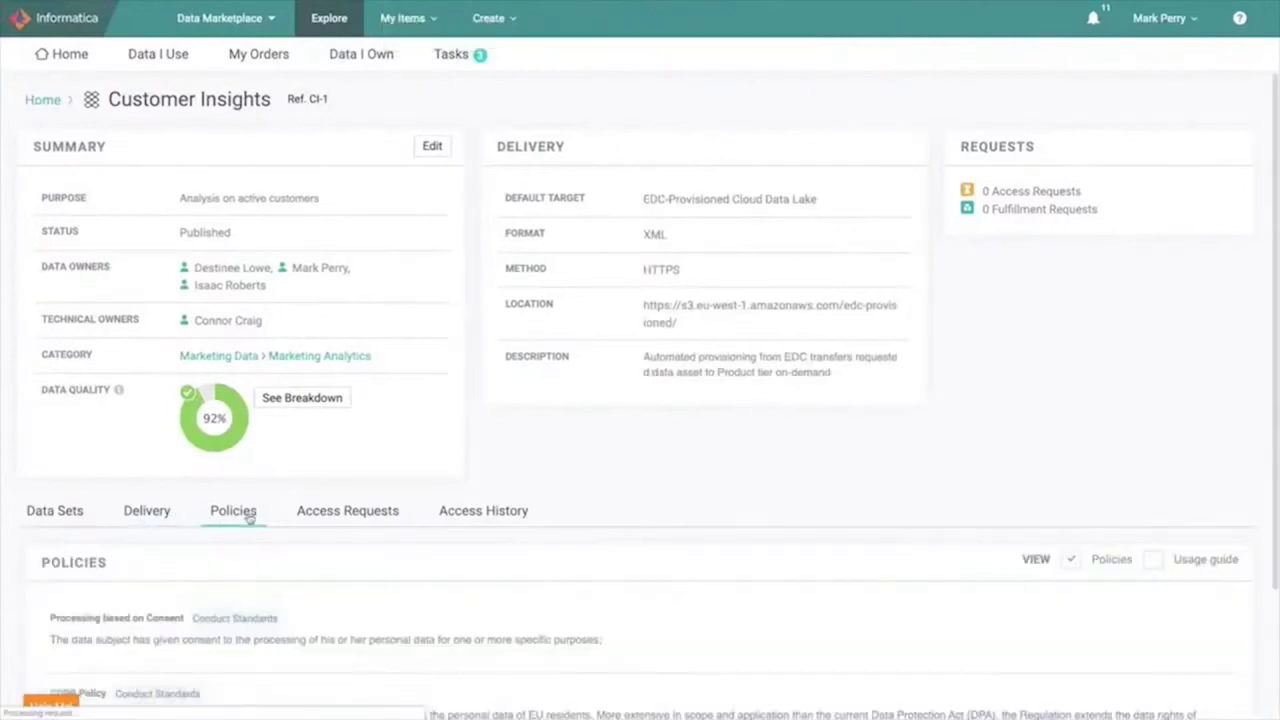
{"action": "scroll", "coordinate": [249, 516], "scroll_direction": "down", "scroll_amount": 2}
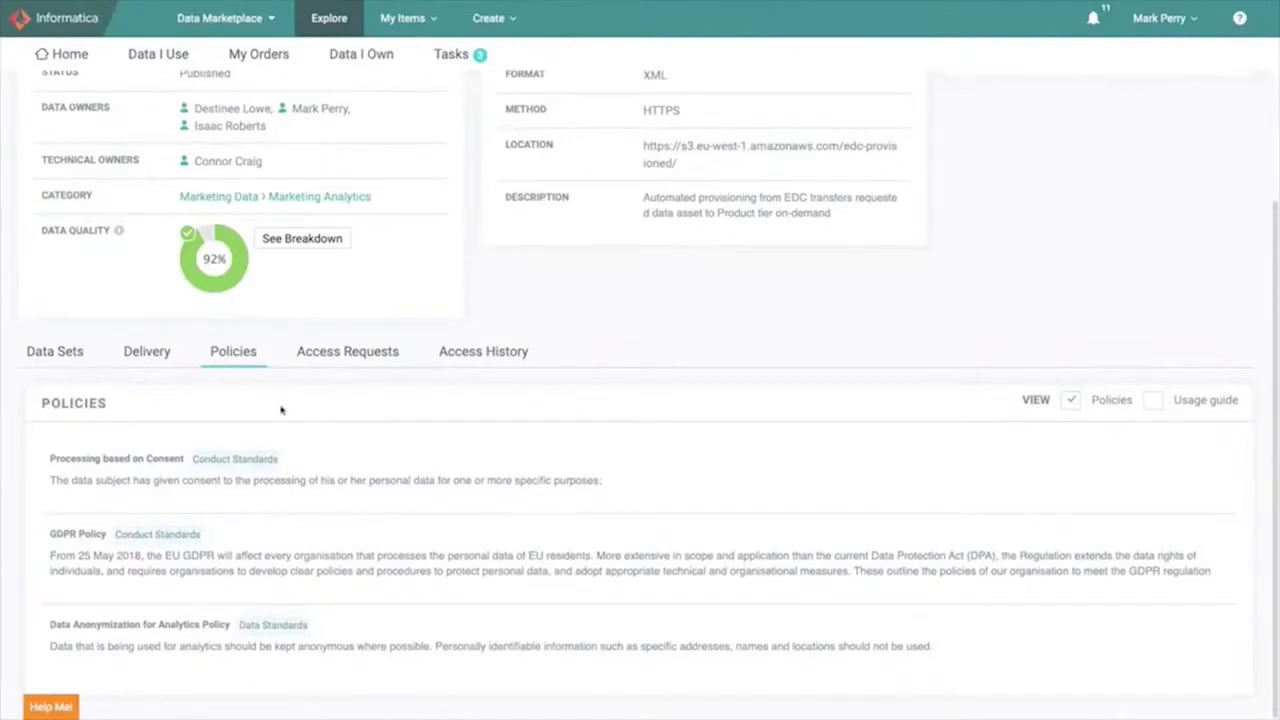
Check the access history of the owned data collections and view the revoke access form for Contract Analytics without submitting it
{"action": "left_click", "coordinate": [387, 57]}
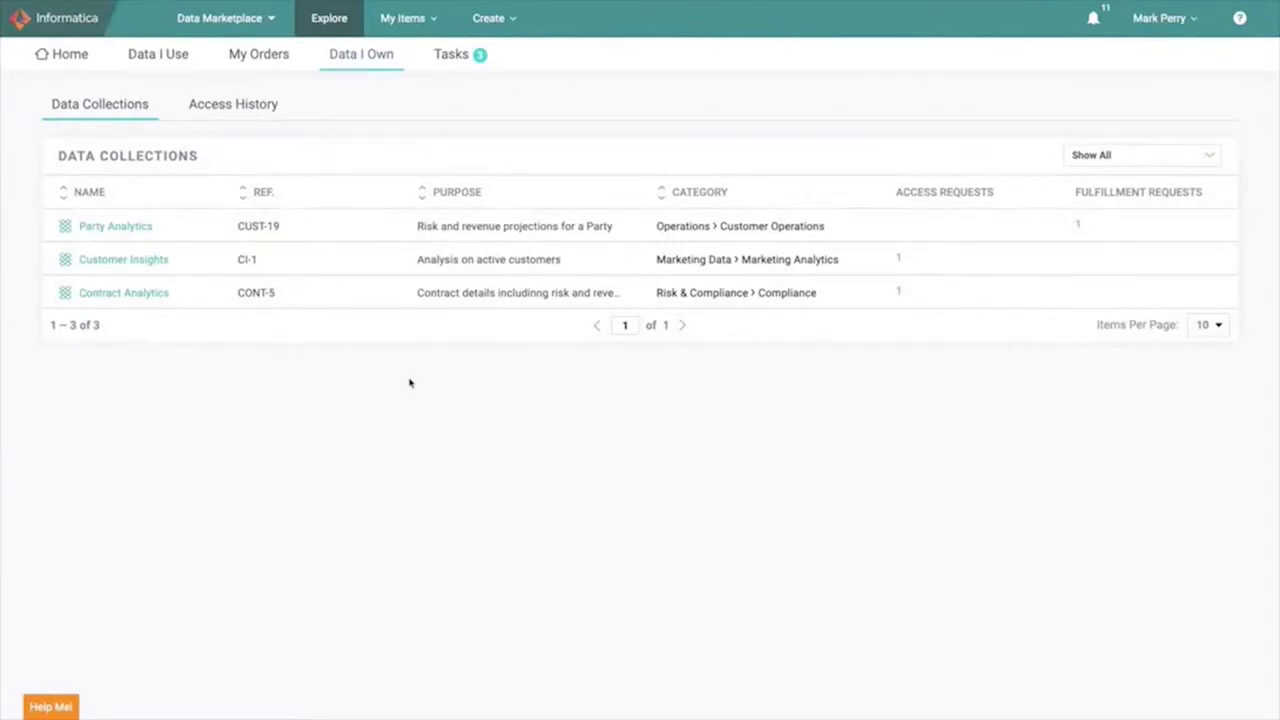
{"action": "left_click", "coordinate": [222, 113]}
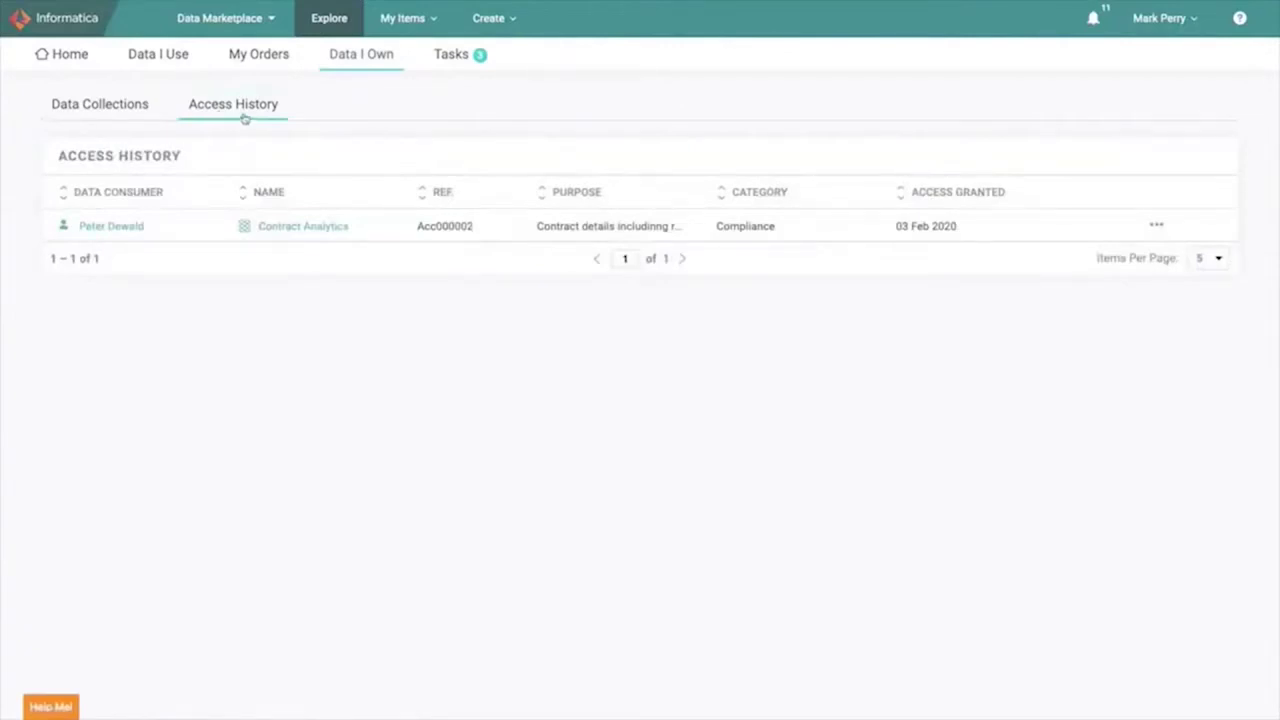
{"action": "mouse_move", "coordinate": [869, 226]}
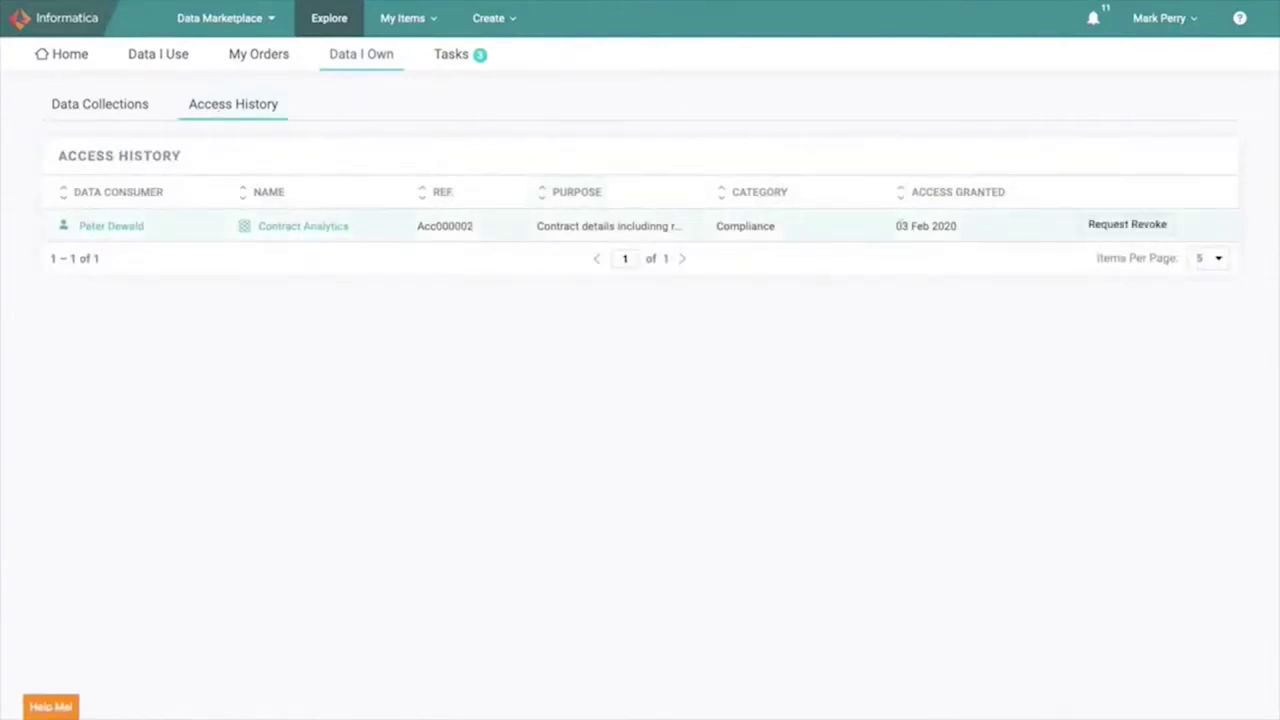
{"action": "left_click", "coordinate": [1106, 224]}
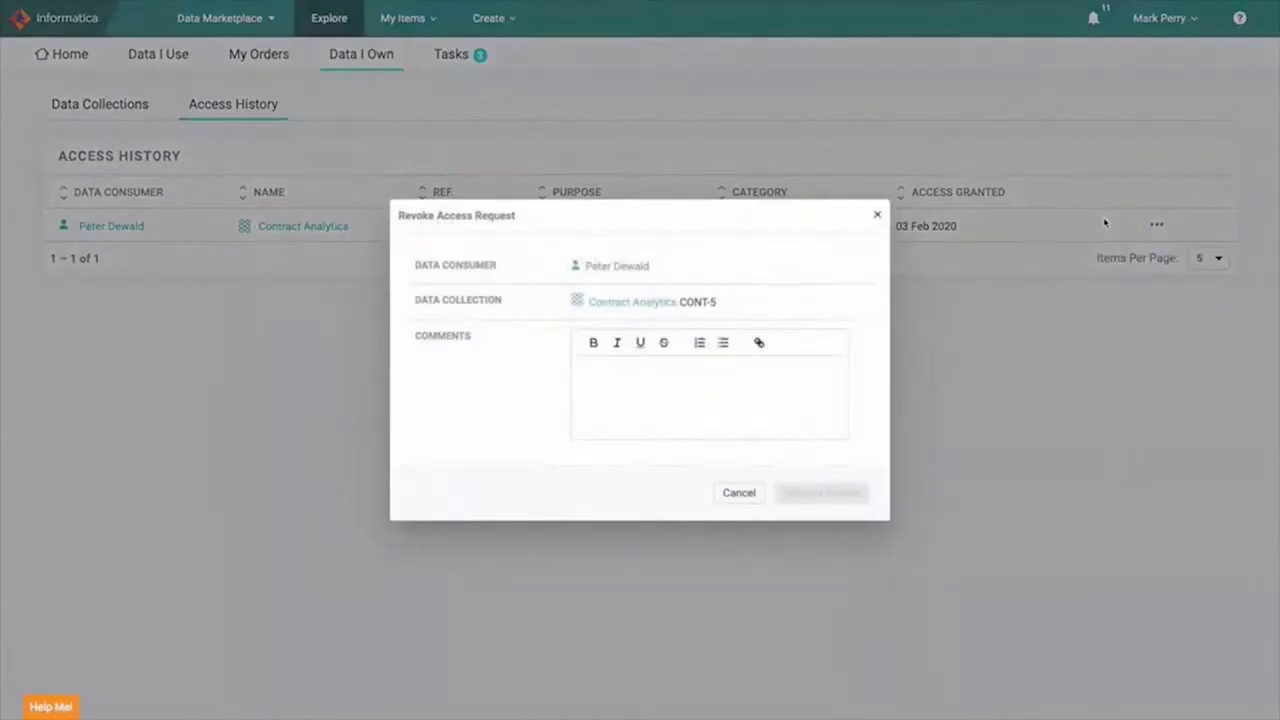
{"action": "left_click", "coordinate": [878, 215]}
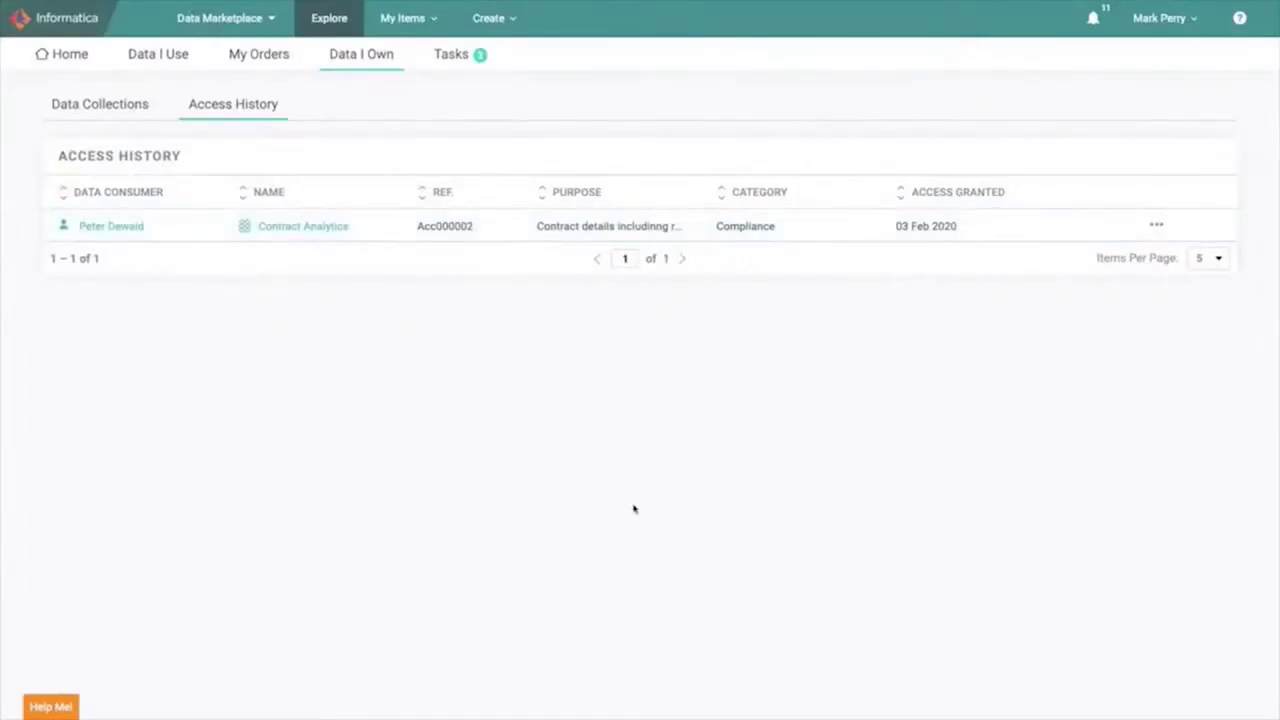
Review the access requests awaiting approval and the orders awaiting fulfillment
{"action": "left_click", "coordinate": [458, 53]}
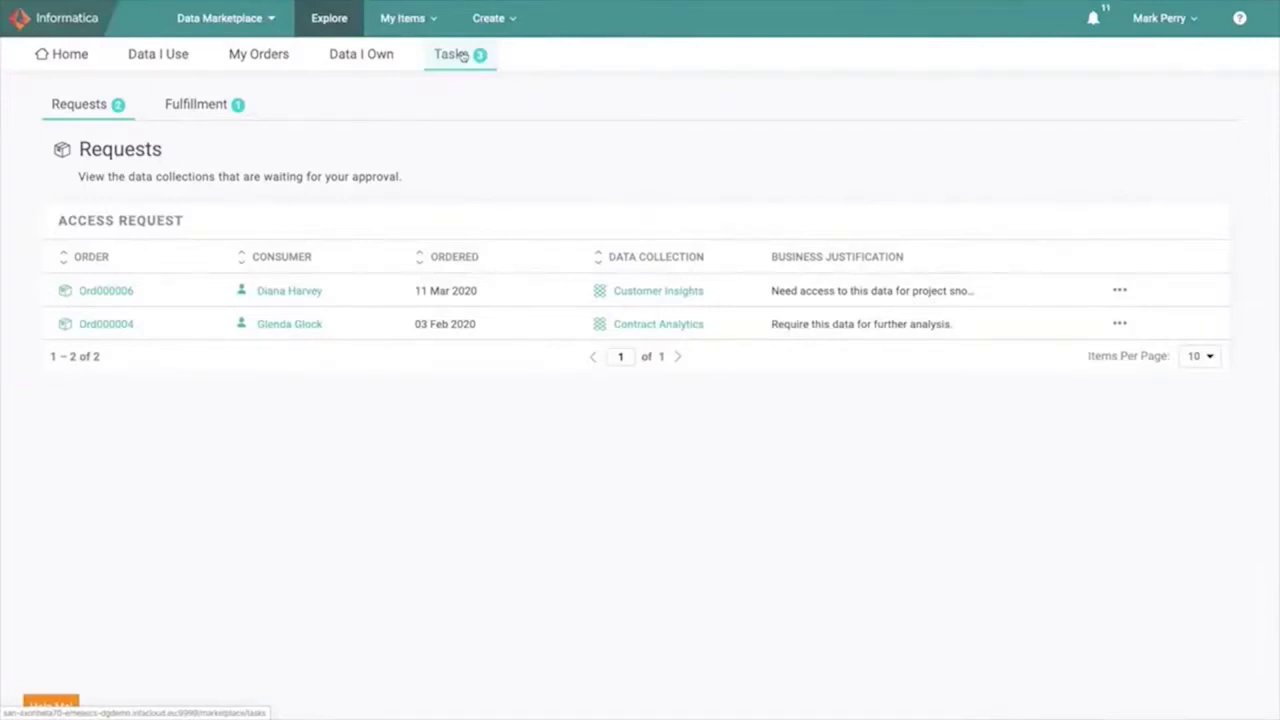
{"action": "left_click", "coordinate": [220, 108]}
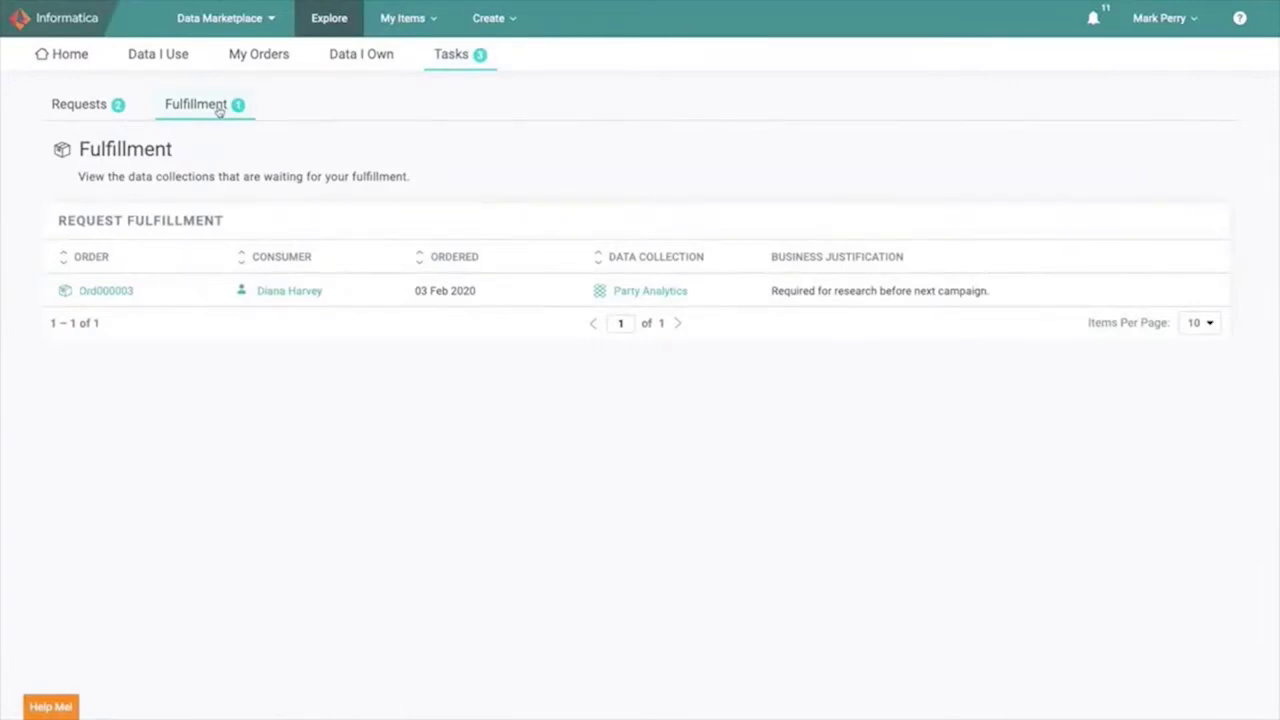
{"action": "left_click", "coordinate": [79, 104]}
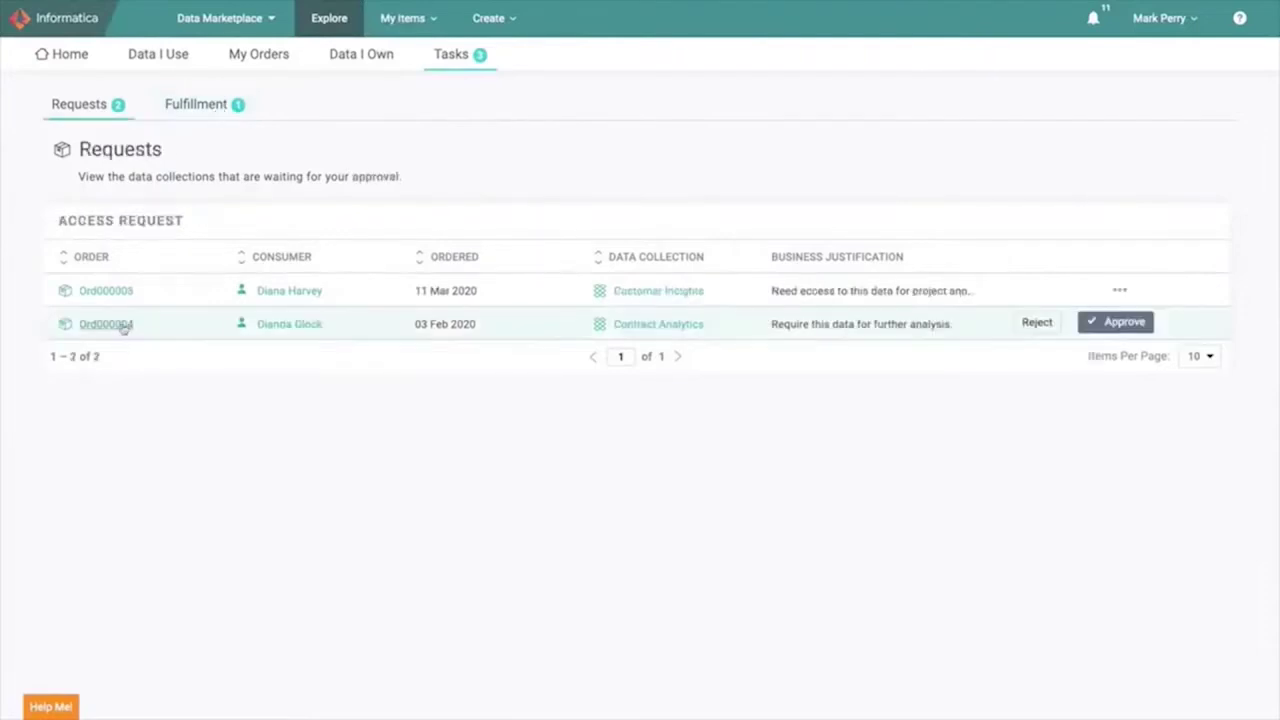
Approve the pending access request for Contract Analytics with the comment "Received and granted"
{"action": "left_click", "coordinate": [120, 328]}
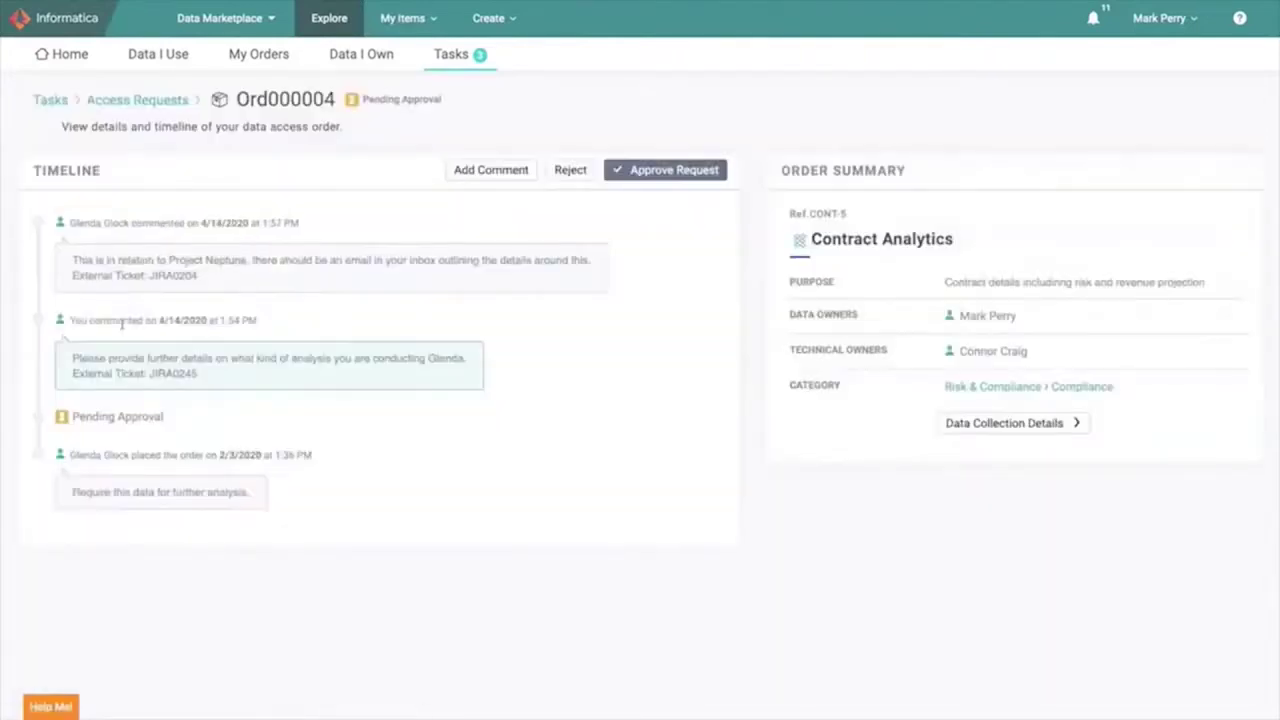
{"action": "left_click", "coordinate": [682, 176]}
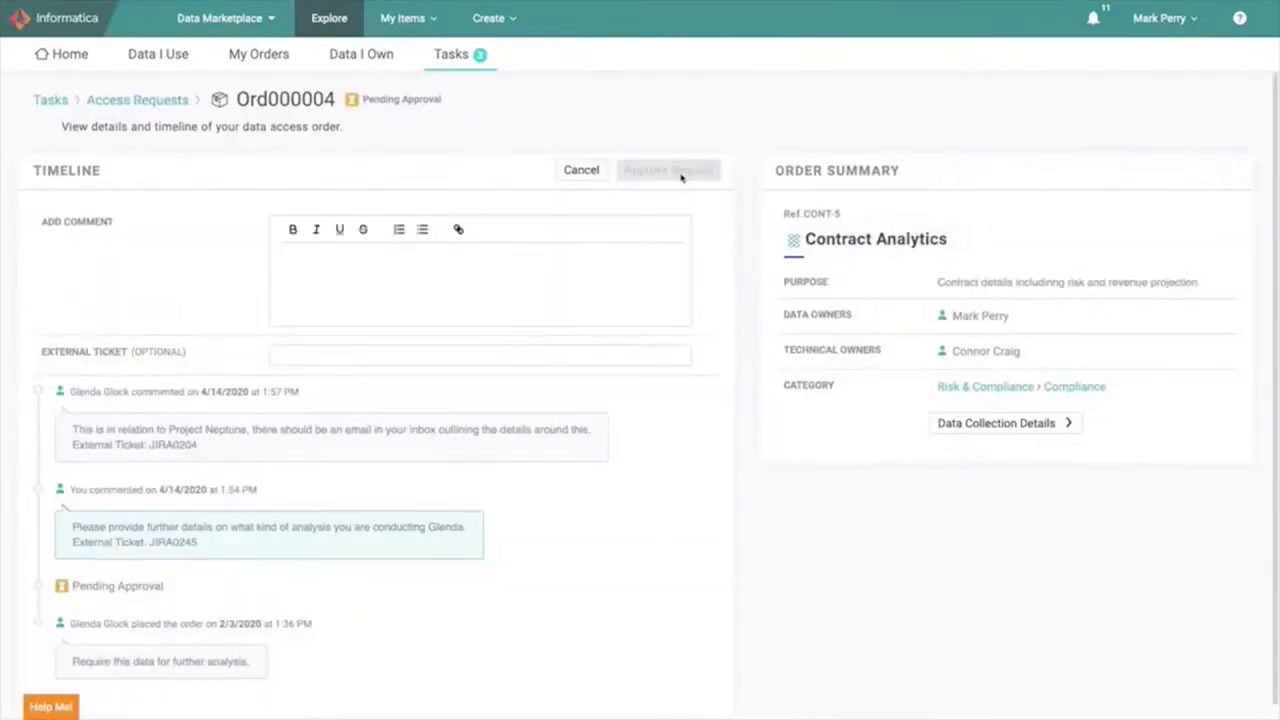
{"action": "left_click", "coordinate": [585, 262]}
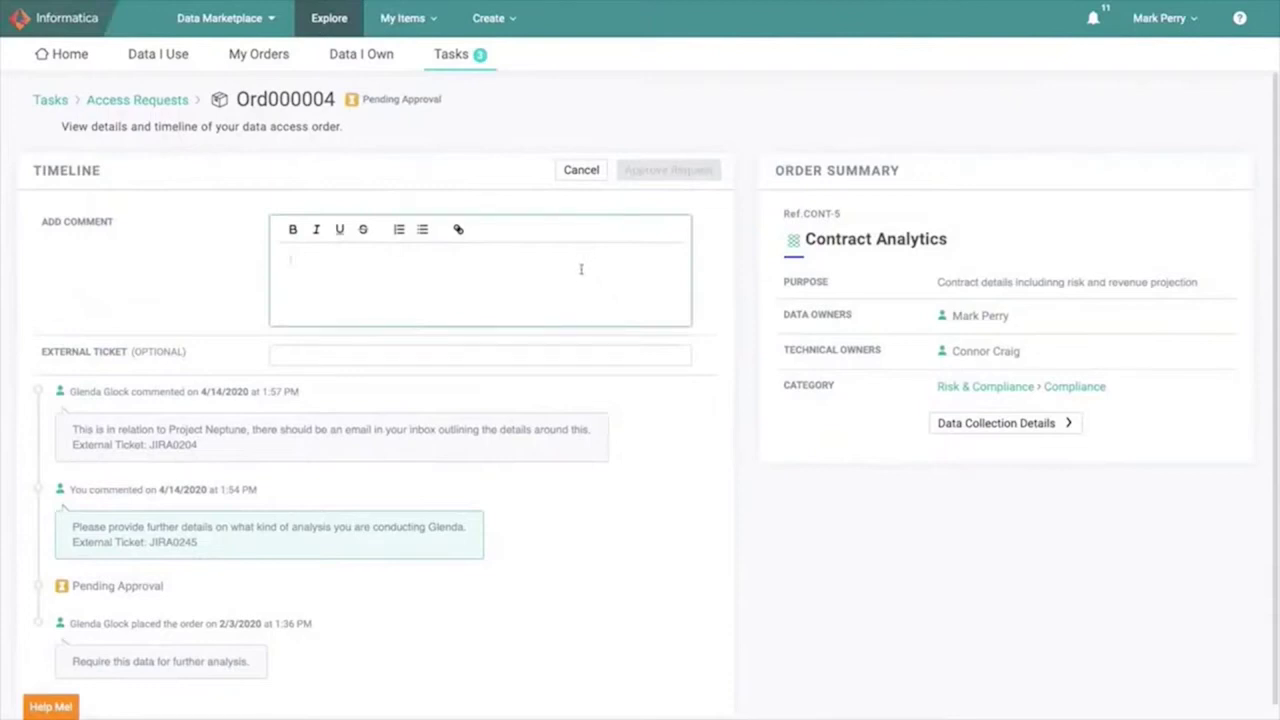
{"action": "type", "text": "Received add"}
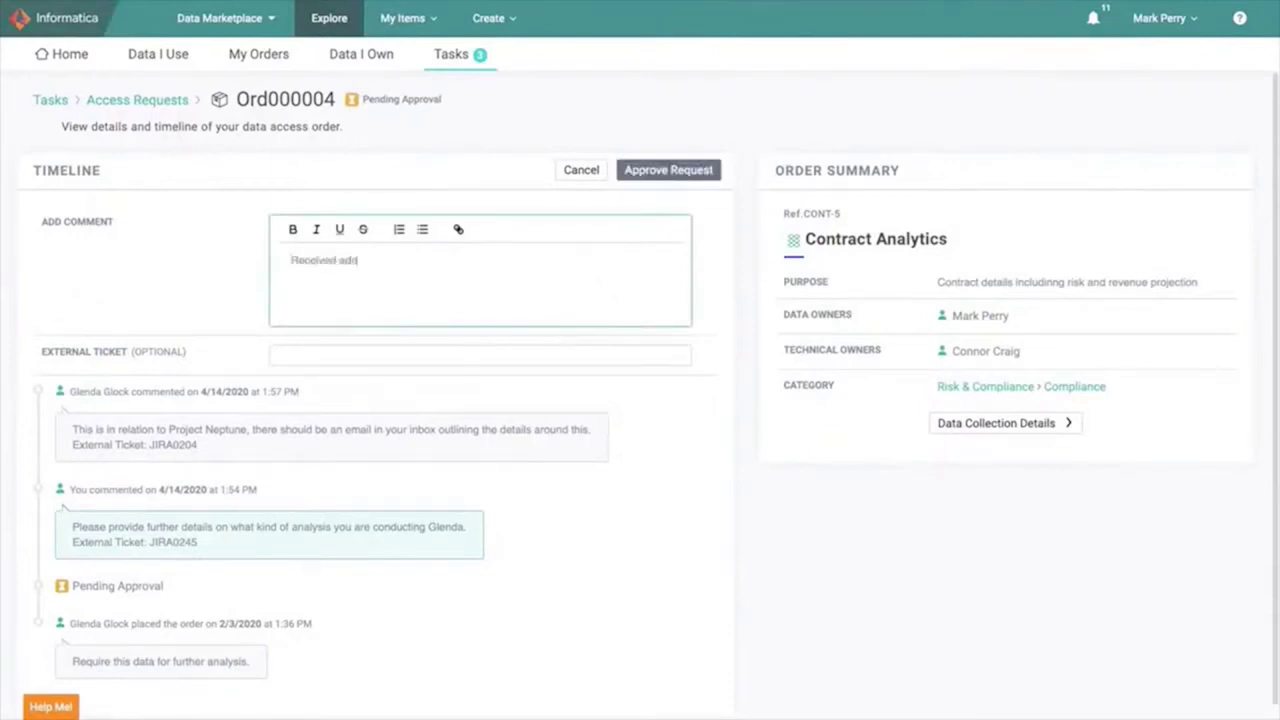
{"action": "key", "text": "BackSpace"}
{"action": "key", "text": "BackSpace"}
{"action": "type", "text": "nd granted"}
{"action": "left_click", "coordinate": [677, 171]}
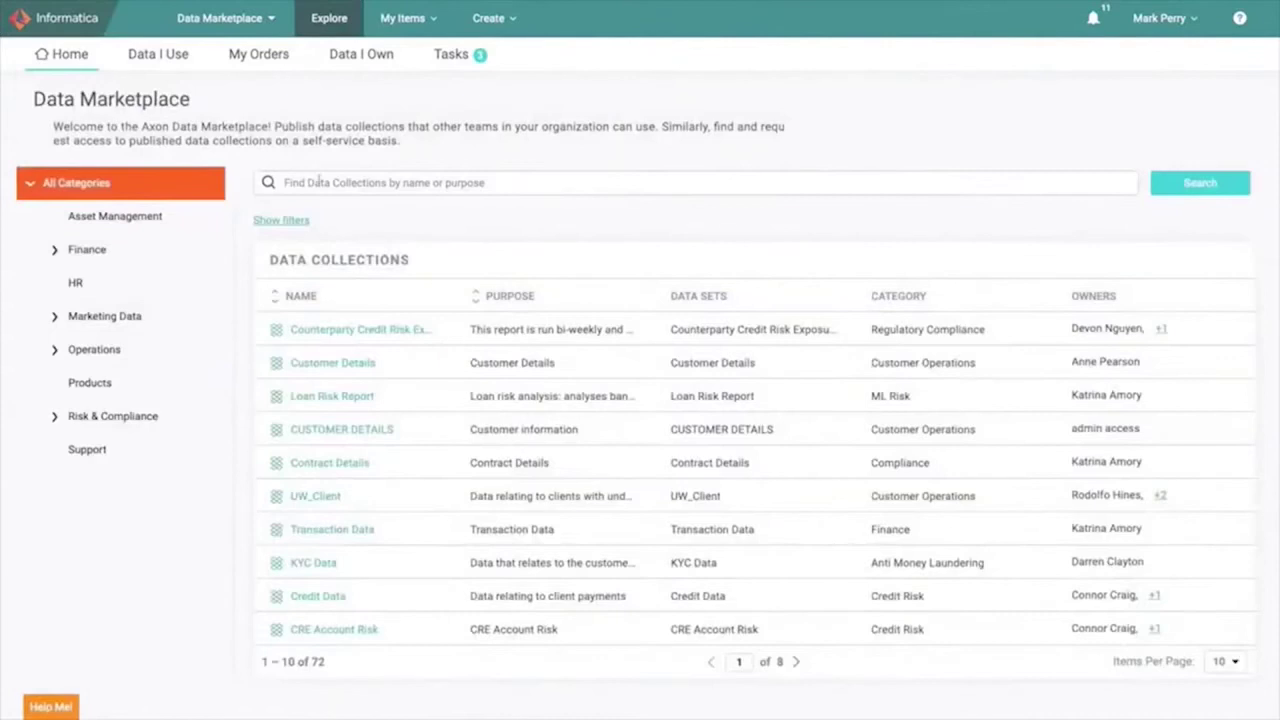
Search the marketplace's data collections for "customer"
{"action": "left_click", "coordinate": [312, 183]}
{"action": "type", "text": "cu"}
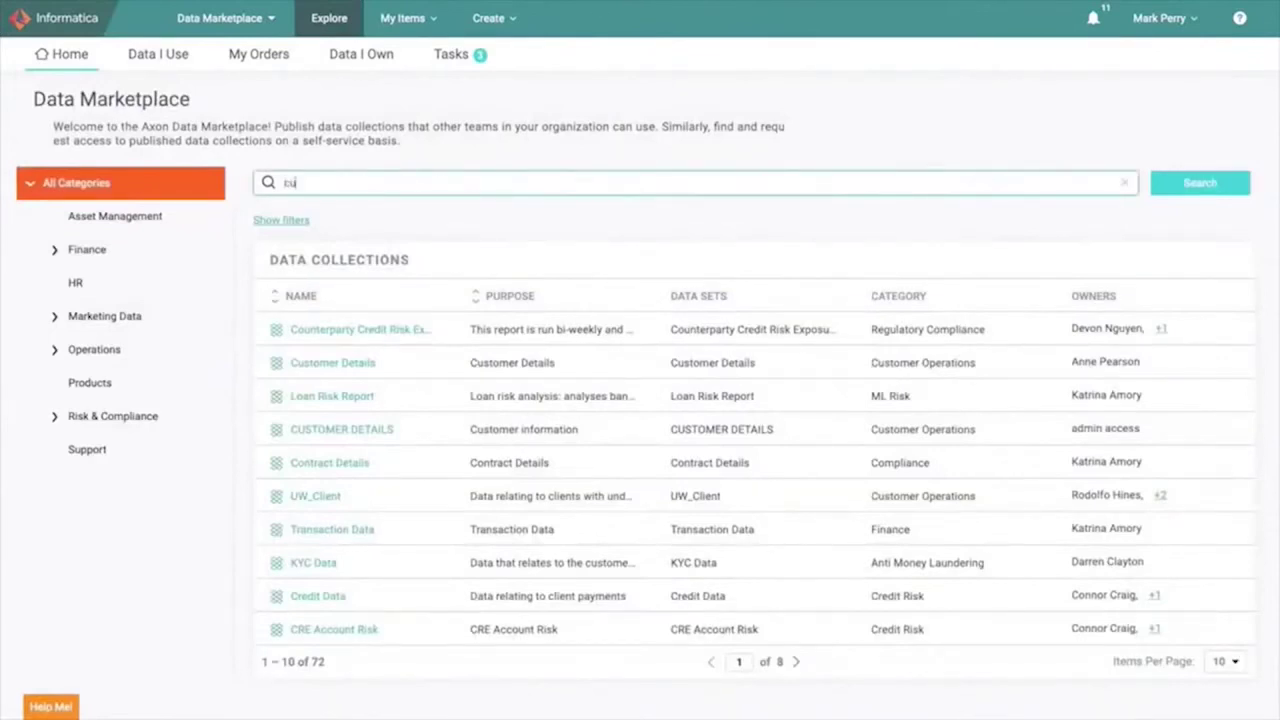
{"action": "type", "text": "stomer"}
{"action": "key", "text": "Return"}
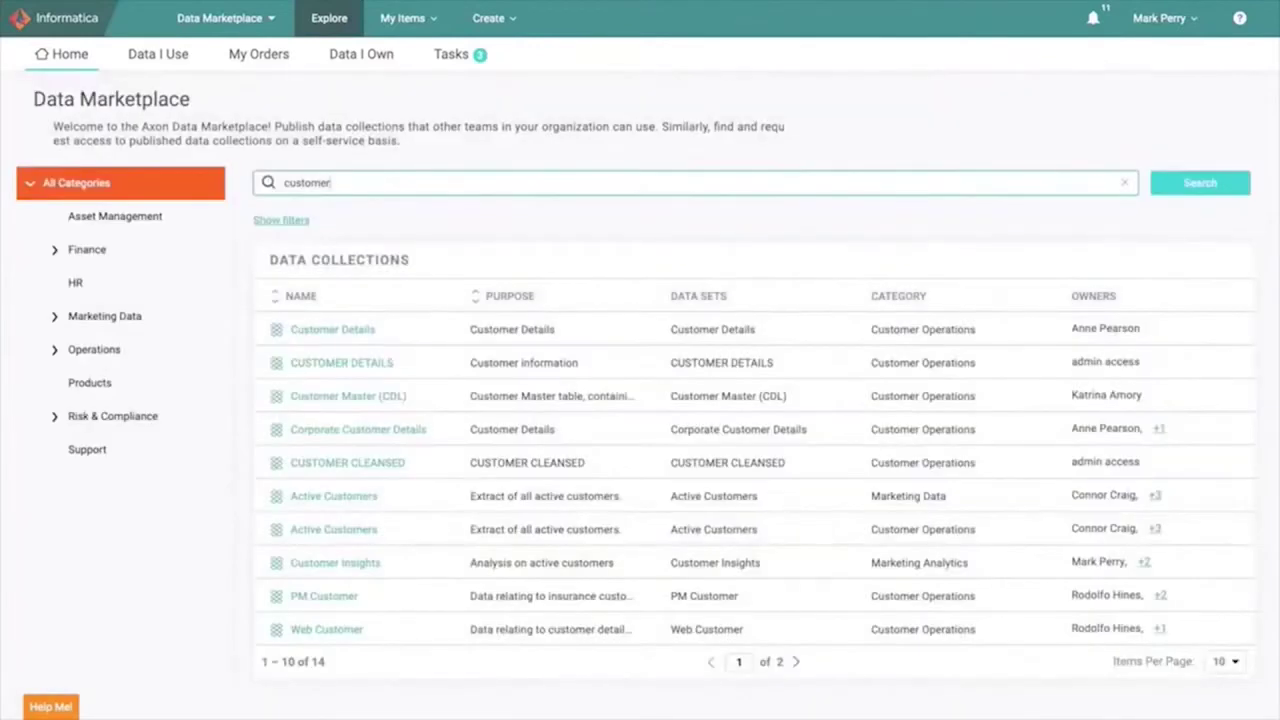
Show the search filters and narrow the customer collections to those belonging to the data owner of Customer Master (CDL)
{"action": "left_click", "coordinate": [282, 220]}
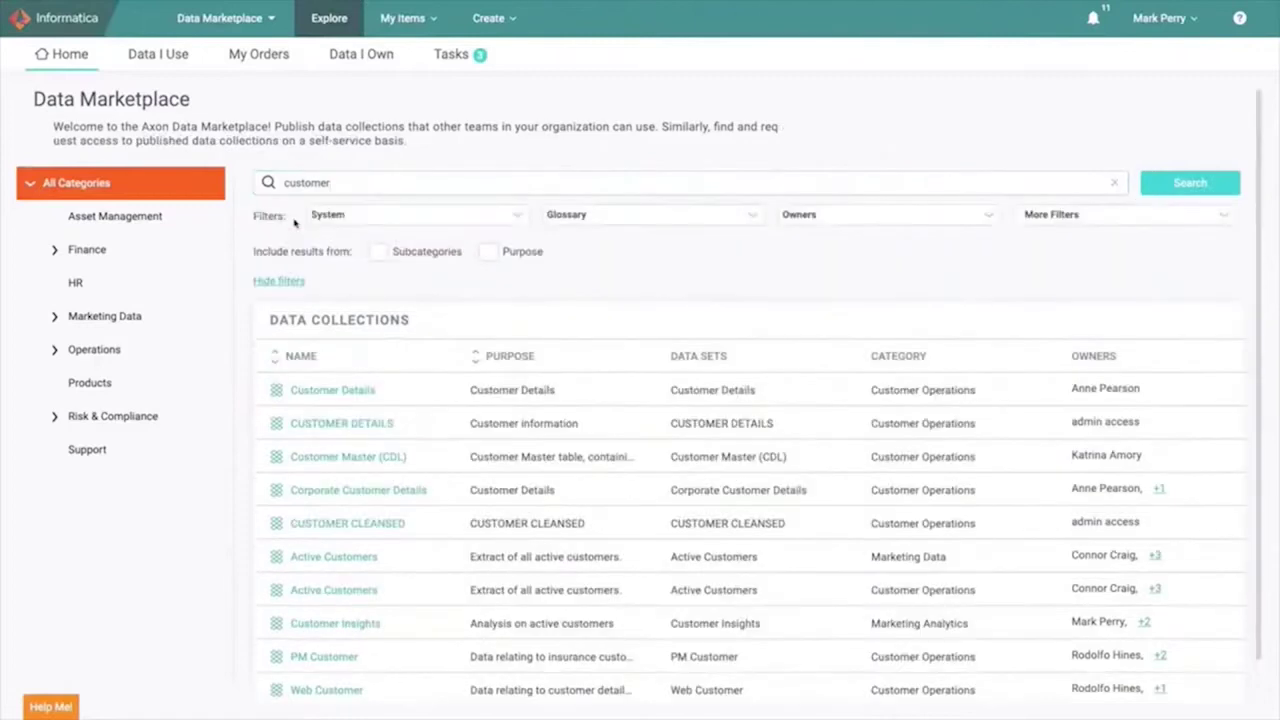
{"action": "left_click", "coordinate": [843, 219]}
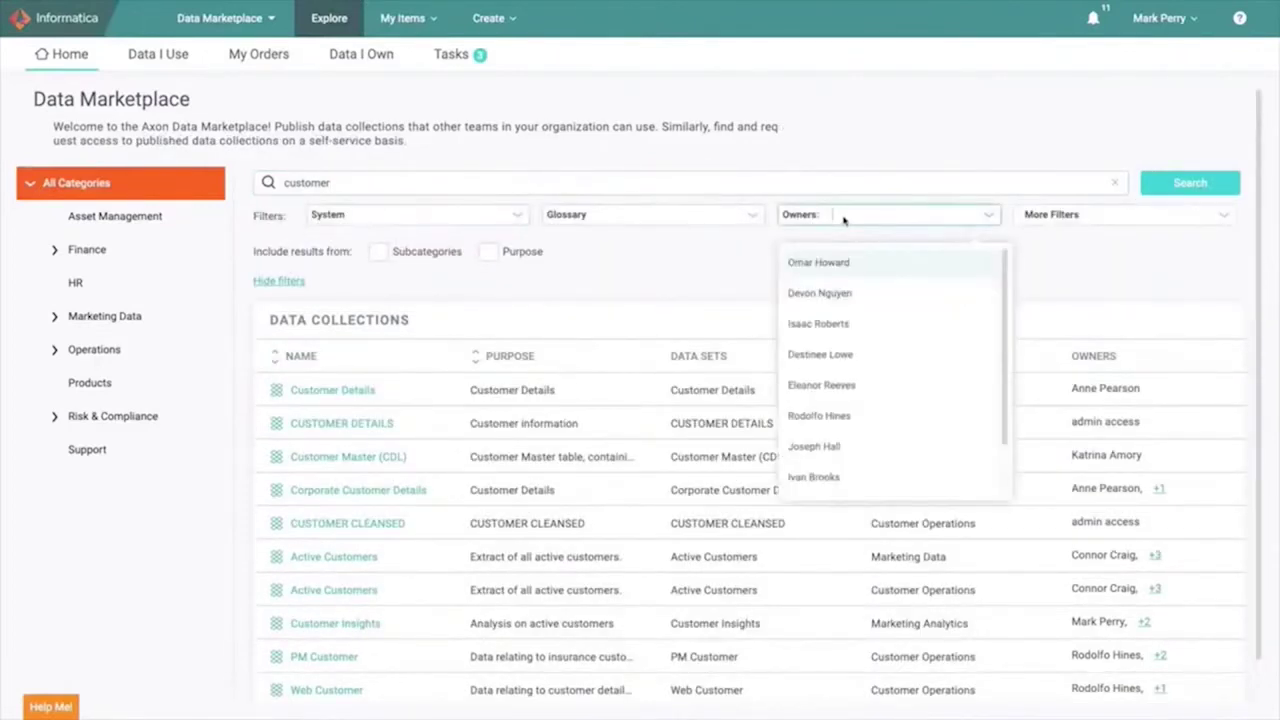
{"action": "type", "text": "amory"}
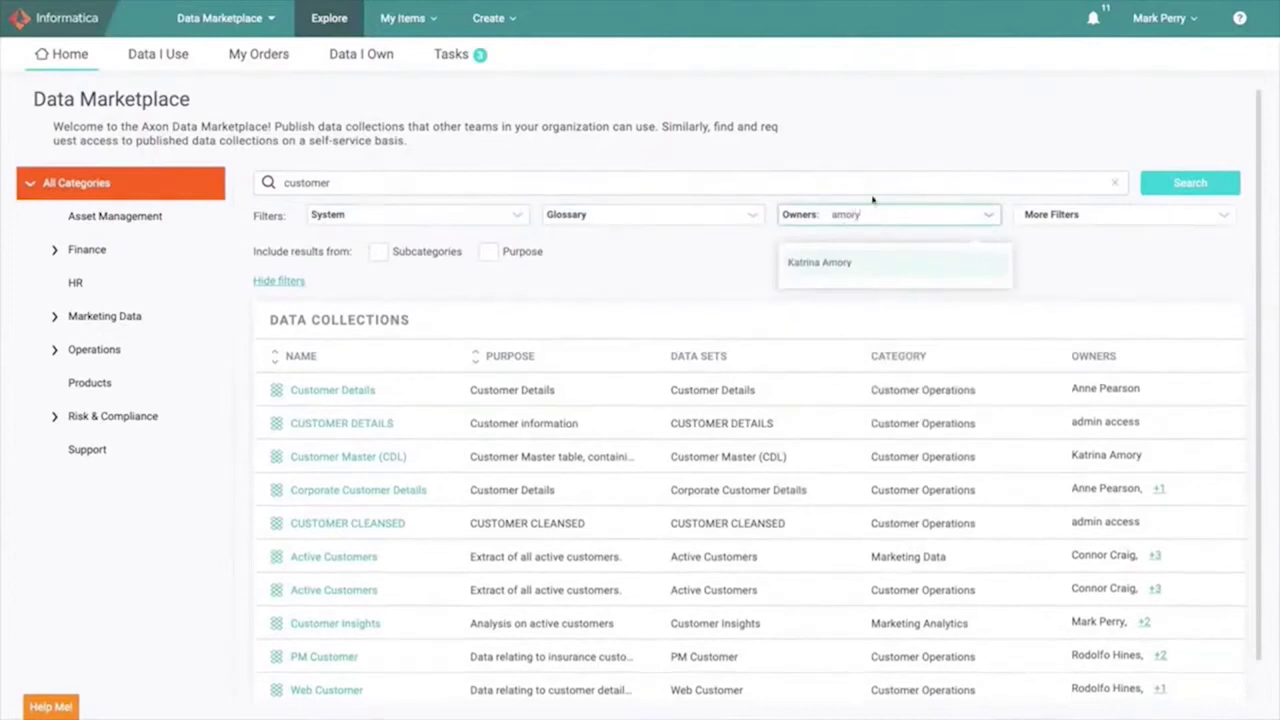
{"action": "left_click", "coordinate": [877, 263]}
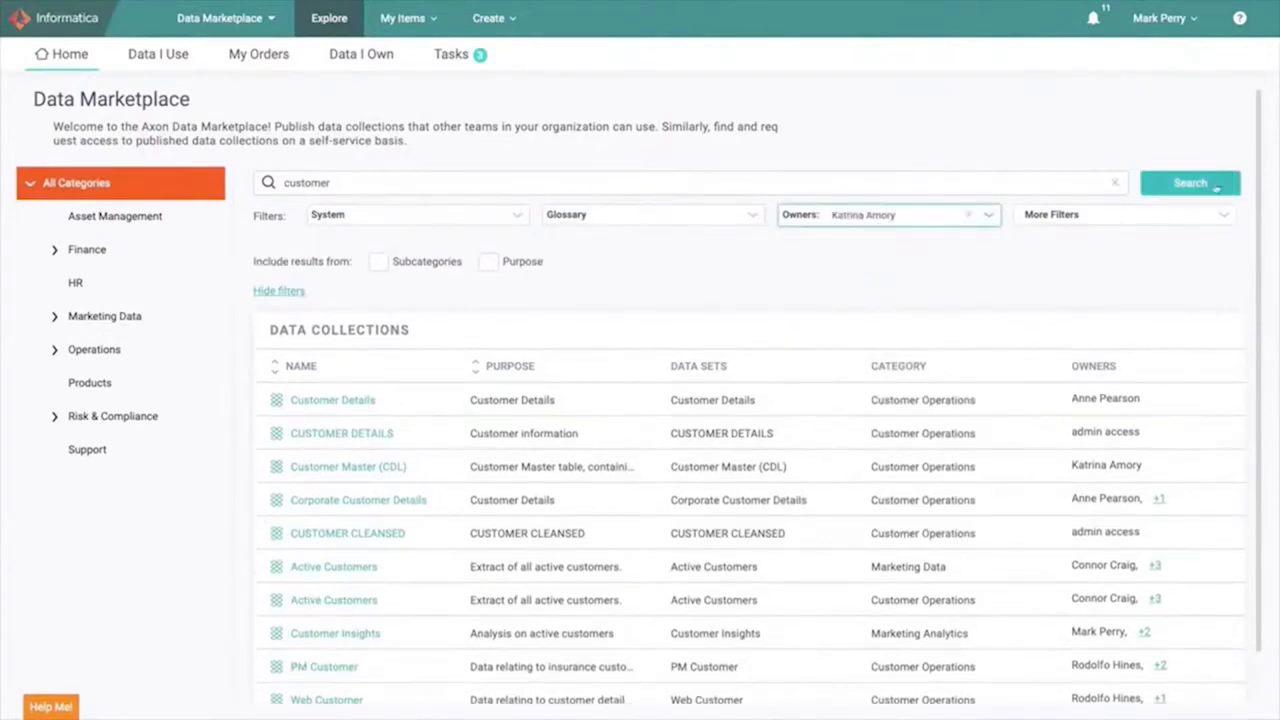
{"action": "left_click", "coordinate": [1213, 186]}
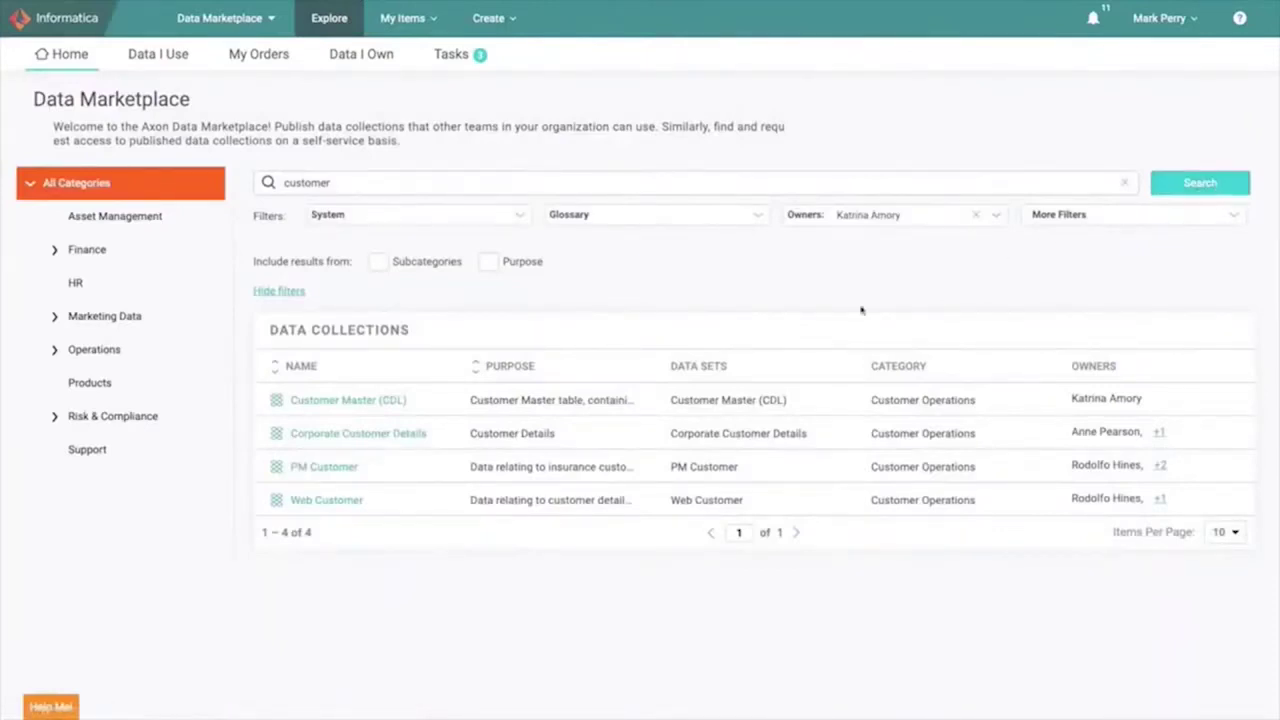
Open the Customer Master (CDL) collection and review the attributes of its data set with their quality scores
{"action": "left_click", "coordinate": [349, 401]}
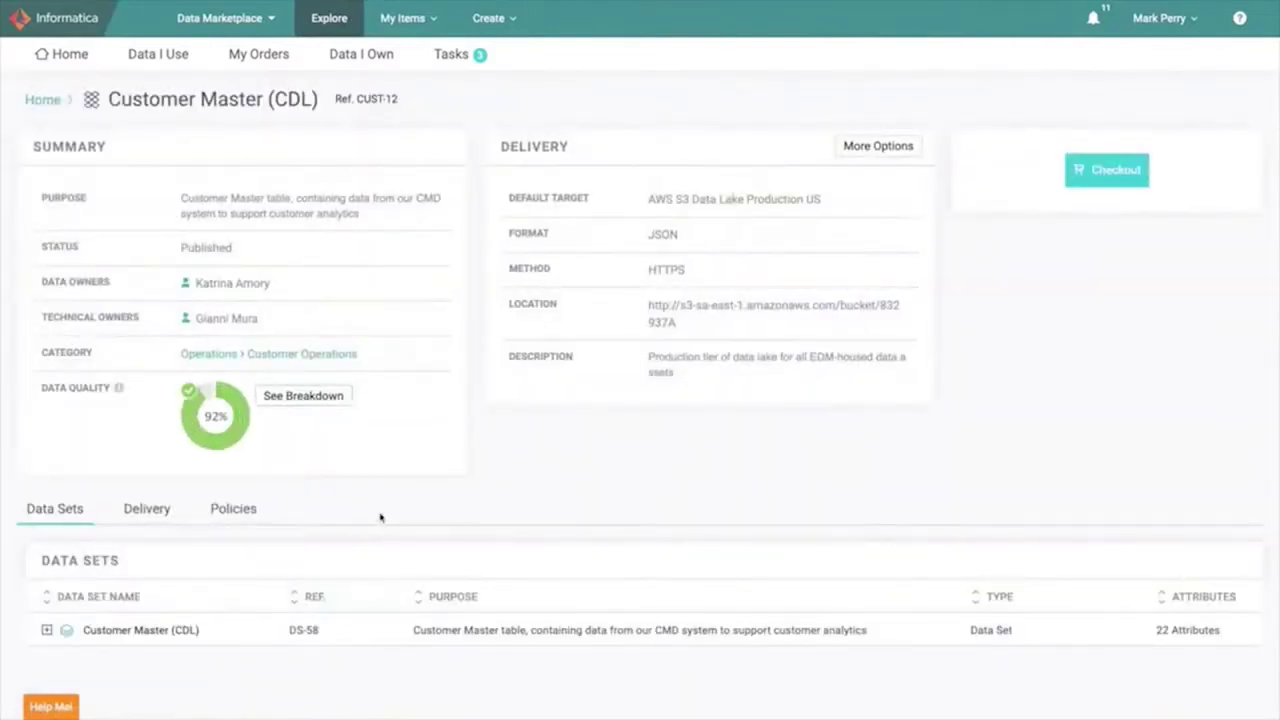
{"action": "left_click", "coordinate": [46, 630]}
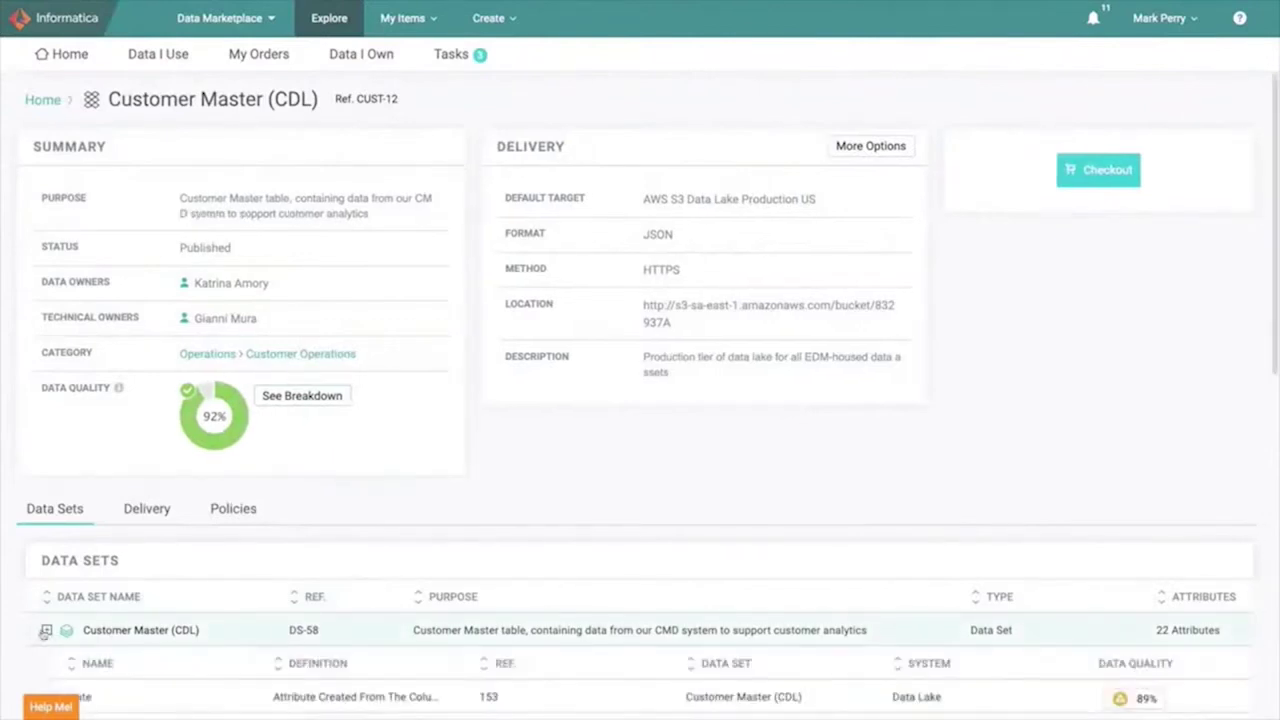
{"action": "scroll", "coordinate": [950, 605], "scroll_direction": "down", "scroll_amount": 4}
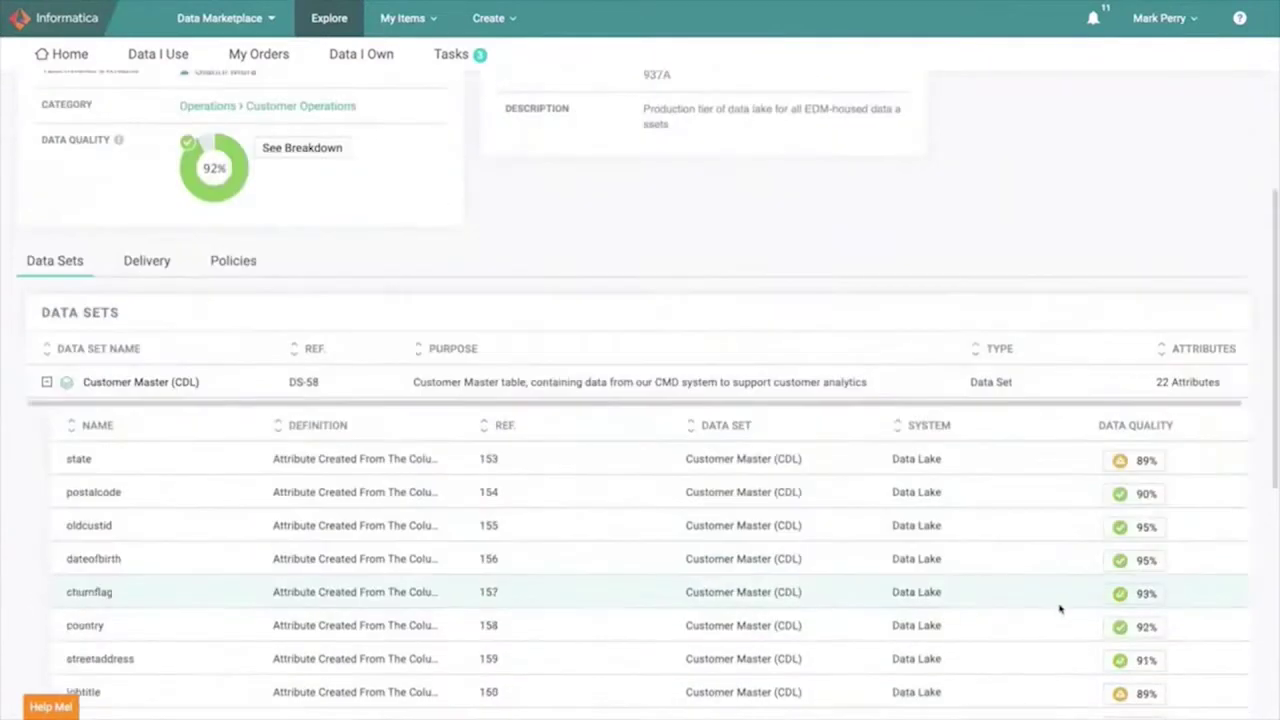
{"action": "scroll", "coordinate": [1102, 616], "scroll_direction": "down", "scroll_amount": 3}
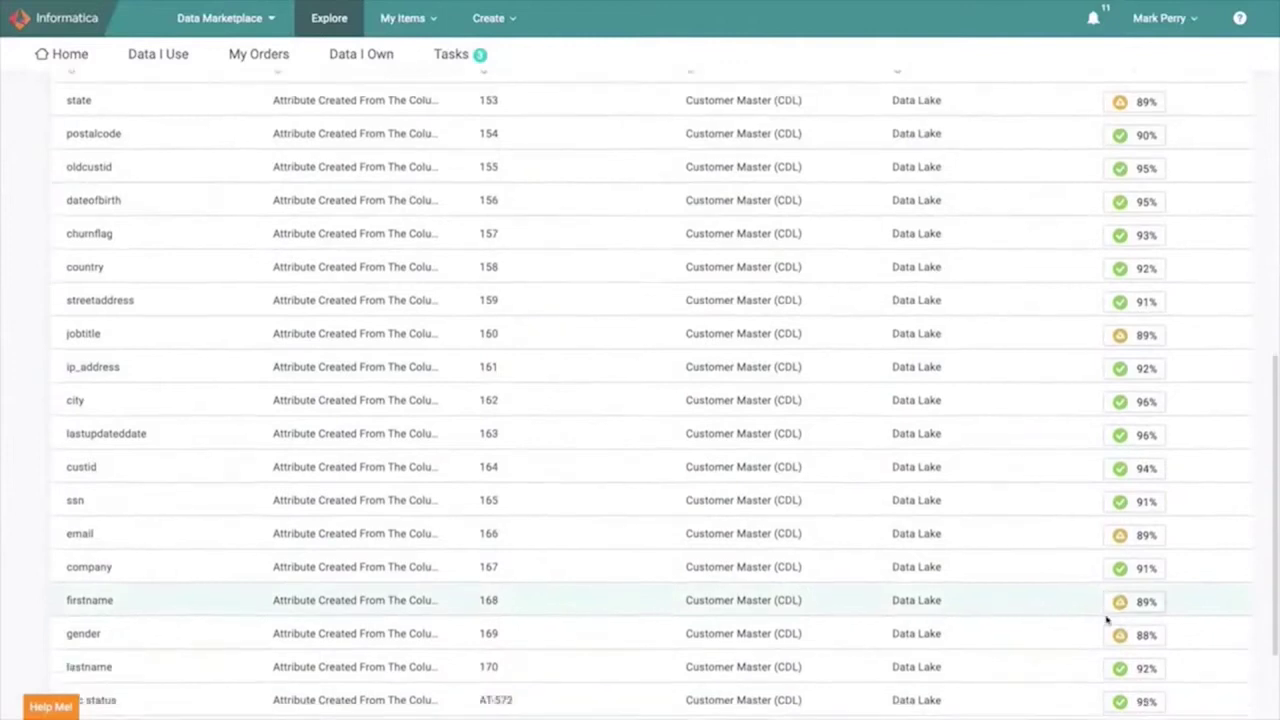
{"action": "scroll", "coordinate": [1090, 625], "scroll_direction": "up", "scroll_amount": 7}
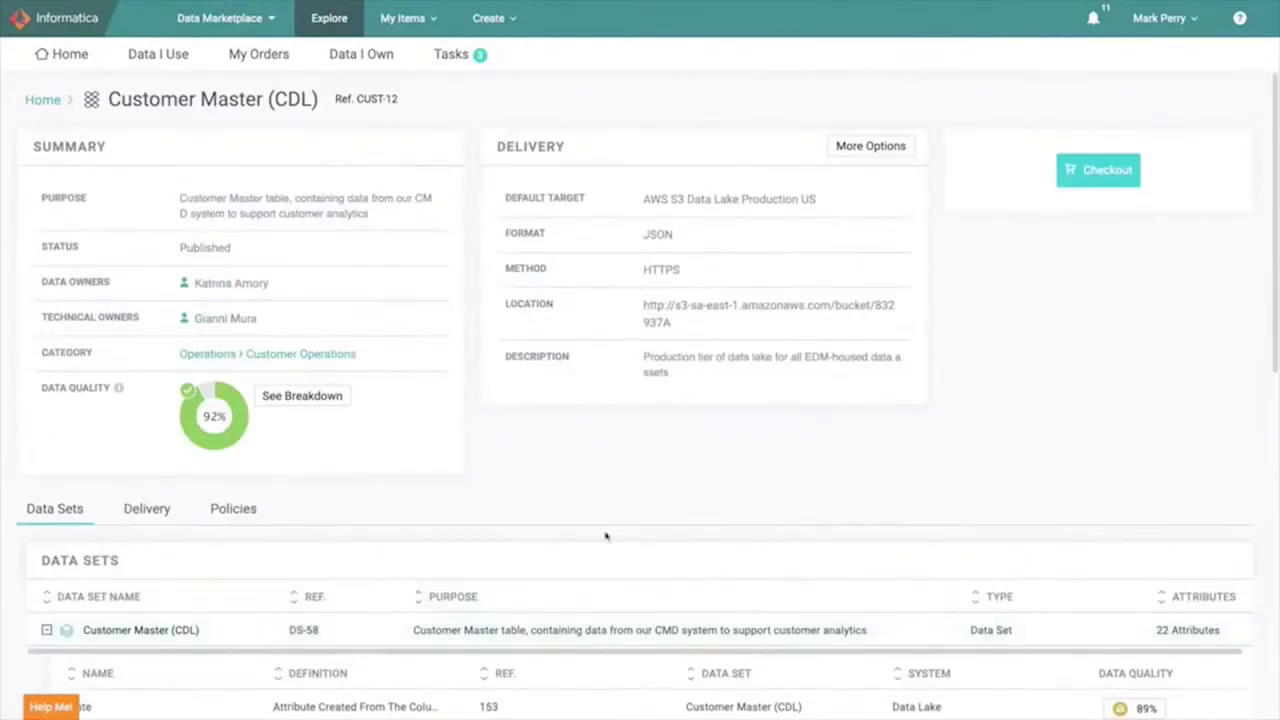
Examine the collection's data quality breakdown and the quality rules behind the email attribute
{"action": "left_click", "coordinate": [336, 398]}
{"action": "scroll", "coordinate": [1128, 571], "scroll_direction": "down", "scroll_amount": 2}
{"action": "scroll", "coordinate": [1203, 572], "scroll_direction": "down", "scroll_amount": 5}
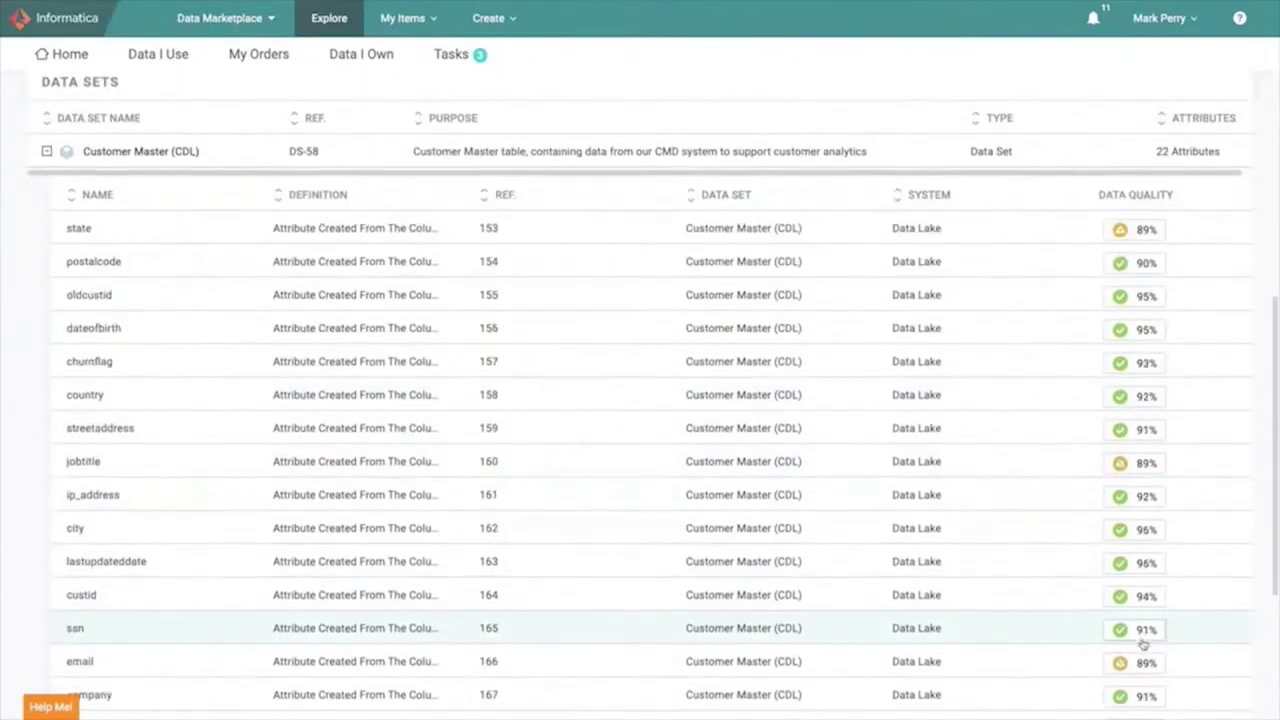
{"action": "left_click", "coordinate": [1140, 664]}
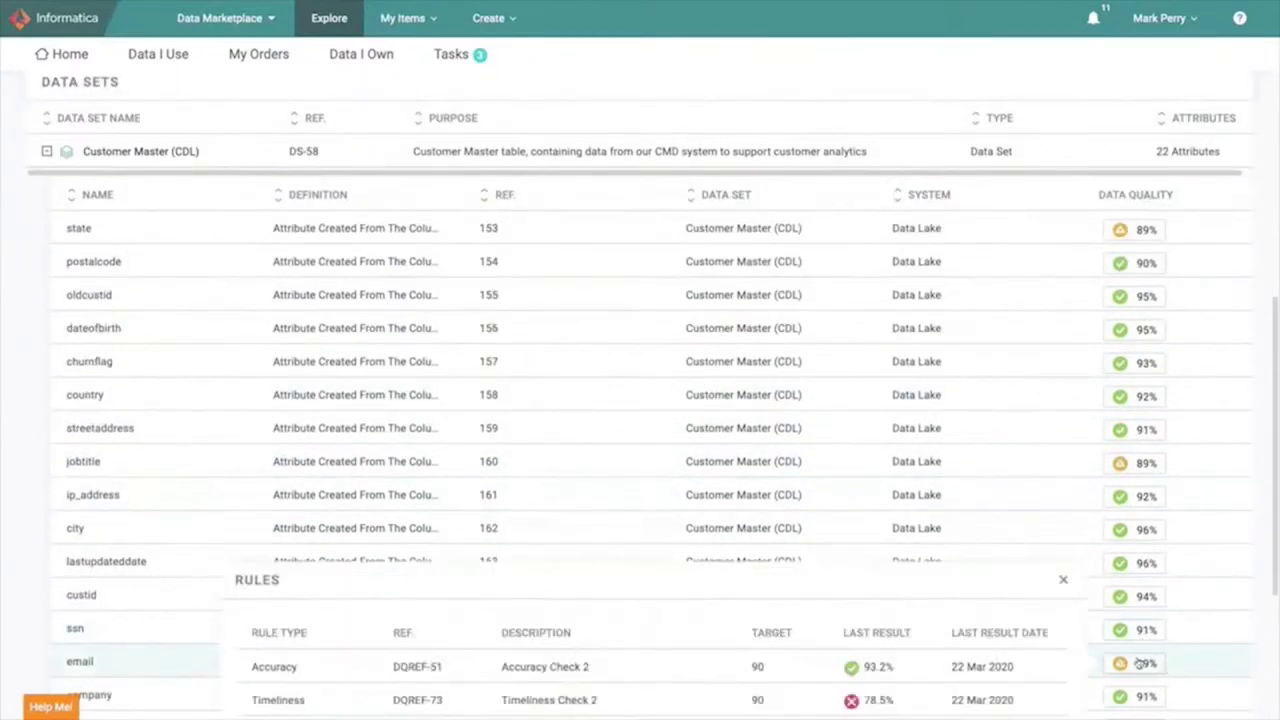
{"action": "scroll", "coordinate": [1140, 664], "scroll_direction": "down", "scroll_amount": 1}
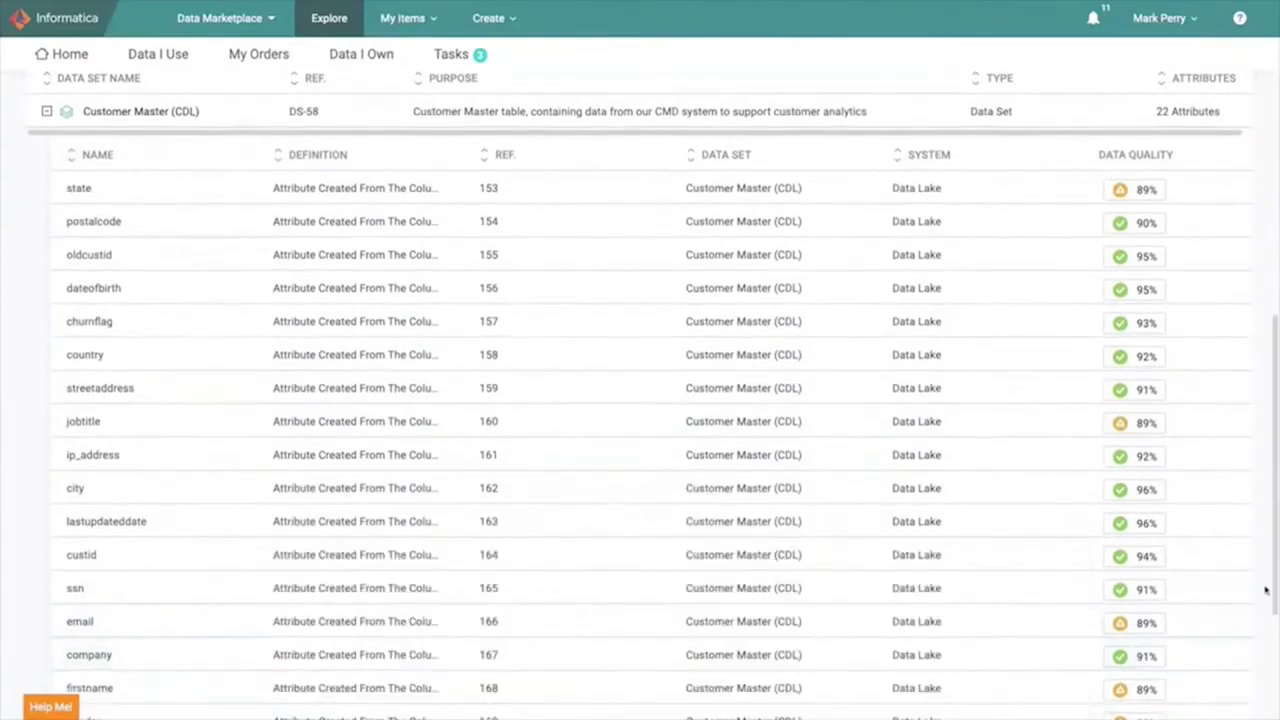
{"action": "scroll", "coordinate": [1266, 590], "scroll_direction": "up", "scroll_amount": 5}
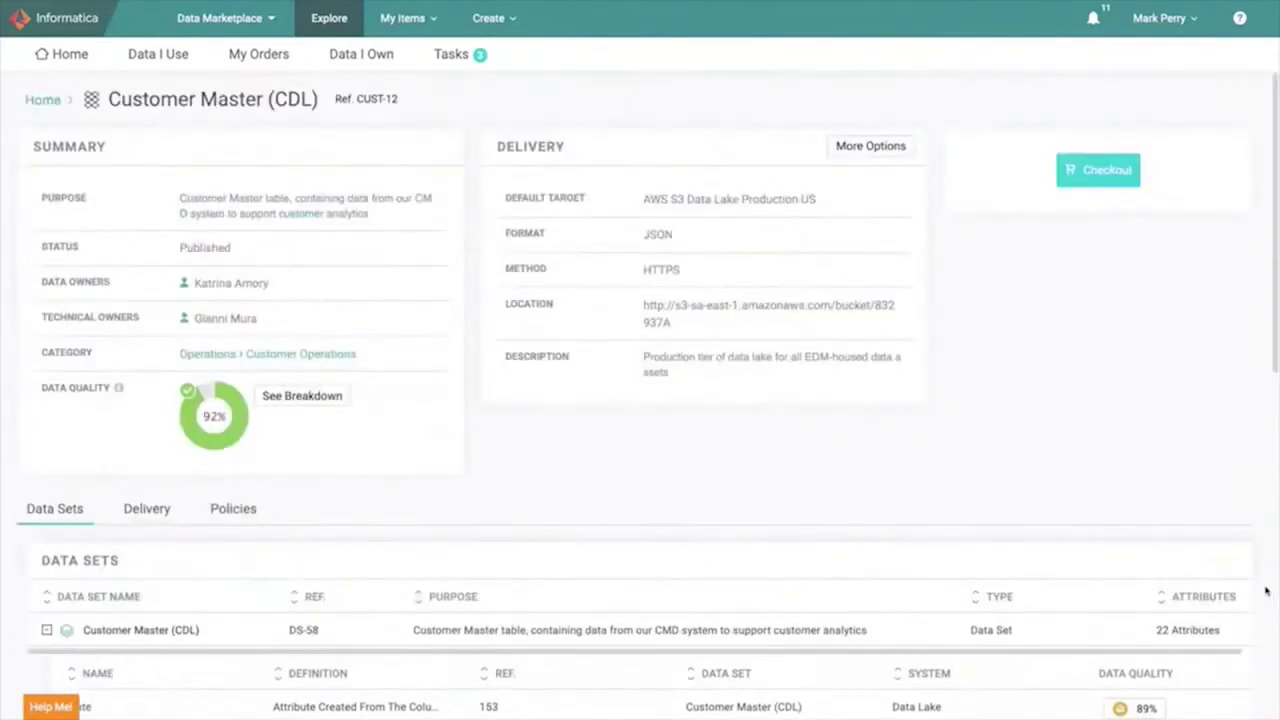
Review the delivery options and the policies of the Customer Master (CDL) collection
{"action": "left_click", "coordinate": [151, 511]}
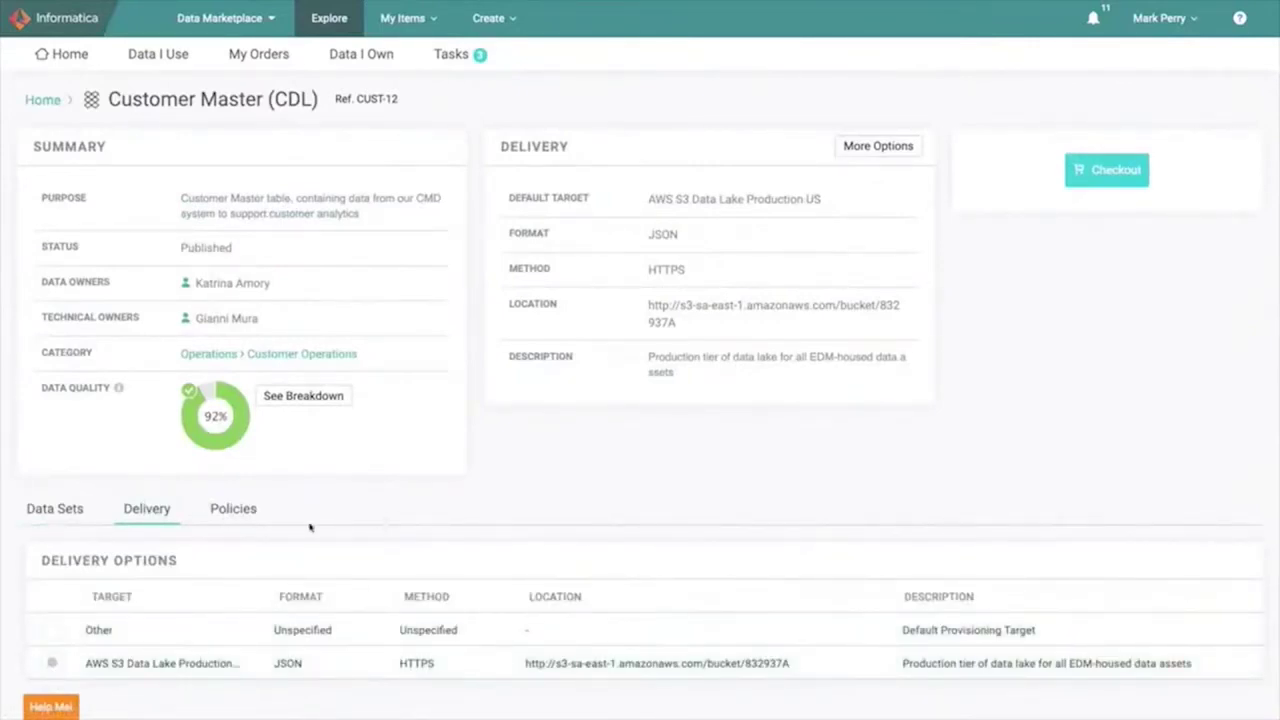
{"action": "left_click", "coordinate": [223, 512]}
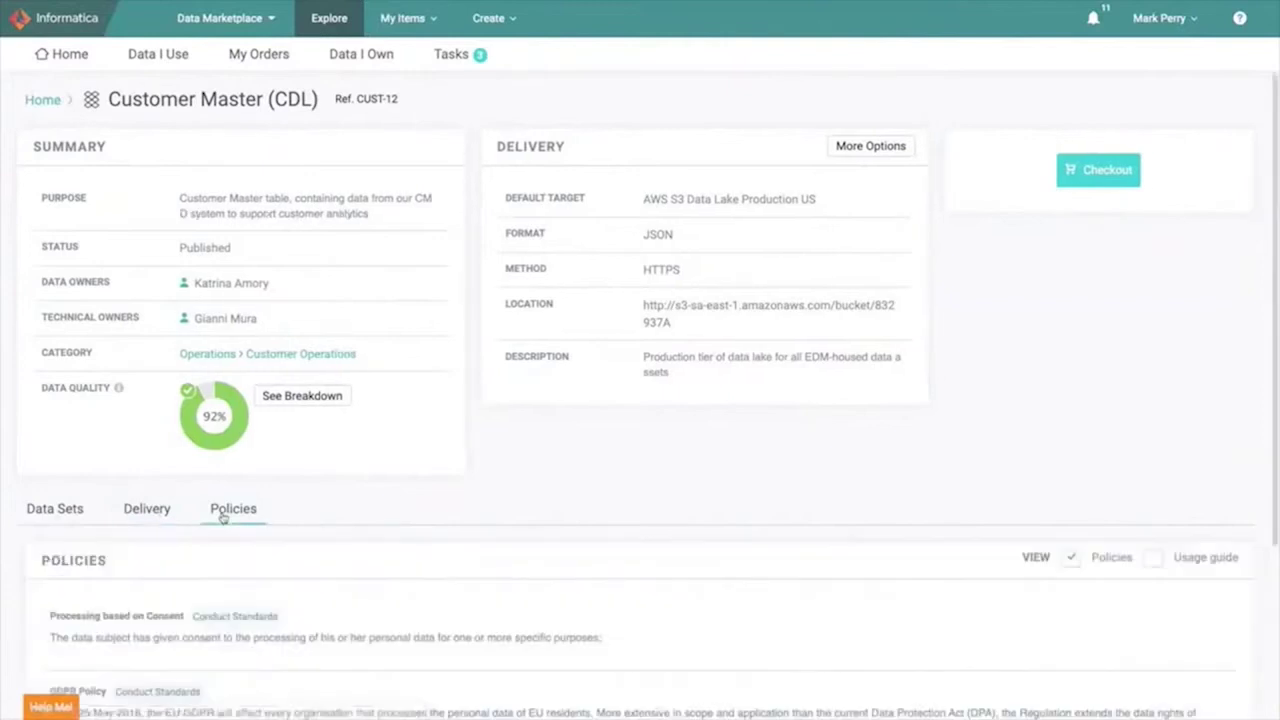
{"action": "scroll", "coordinate": [354, 517], "scroll_direction": "down", "scroll_amount": 5}
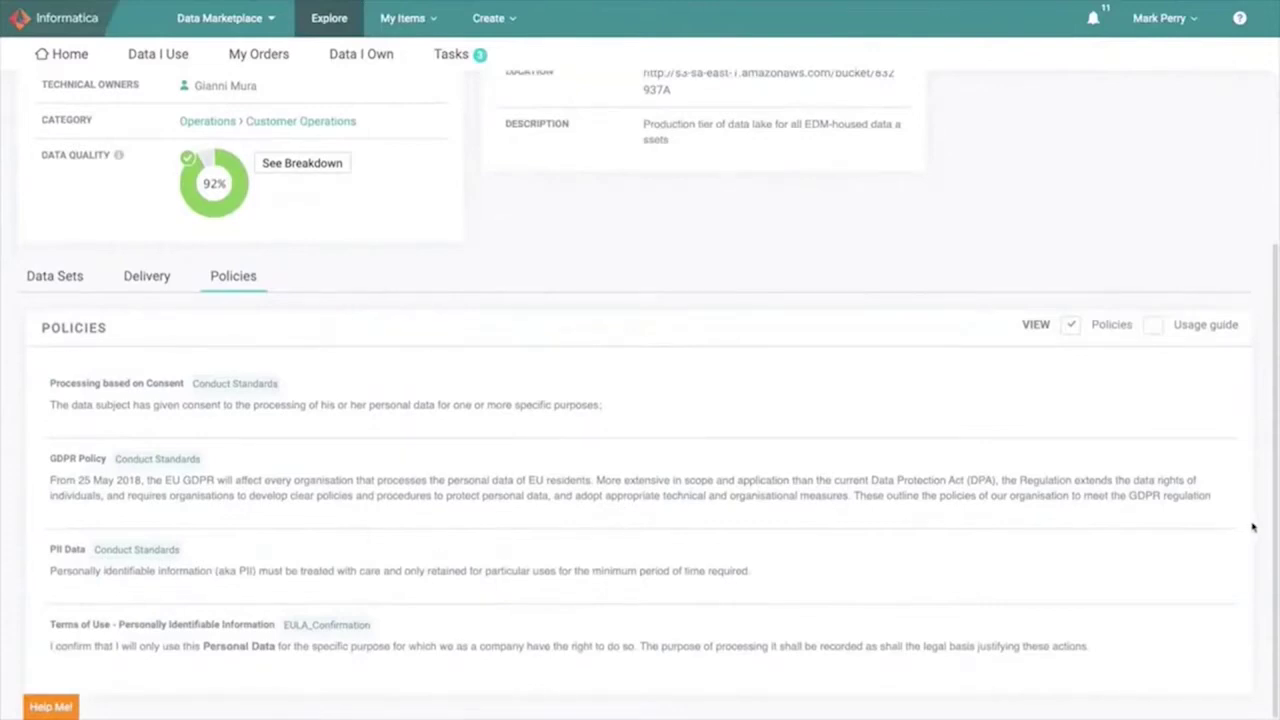
{"action": "scroll", "coordinate": [1250, 517], "scroll_direction": "up", "scroll_amount": 5}
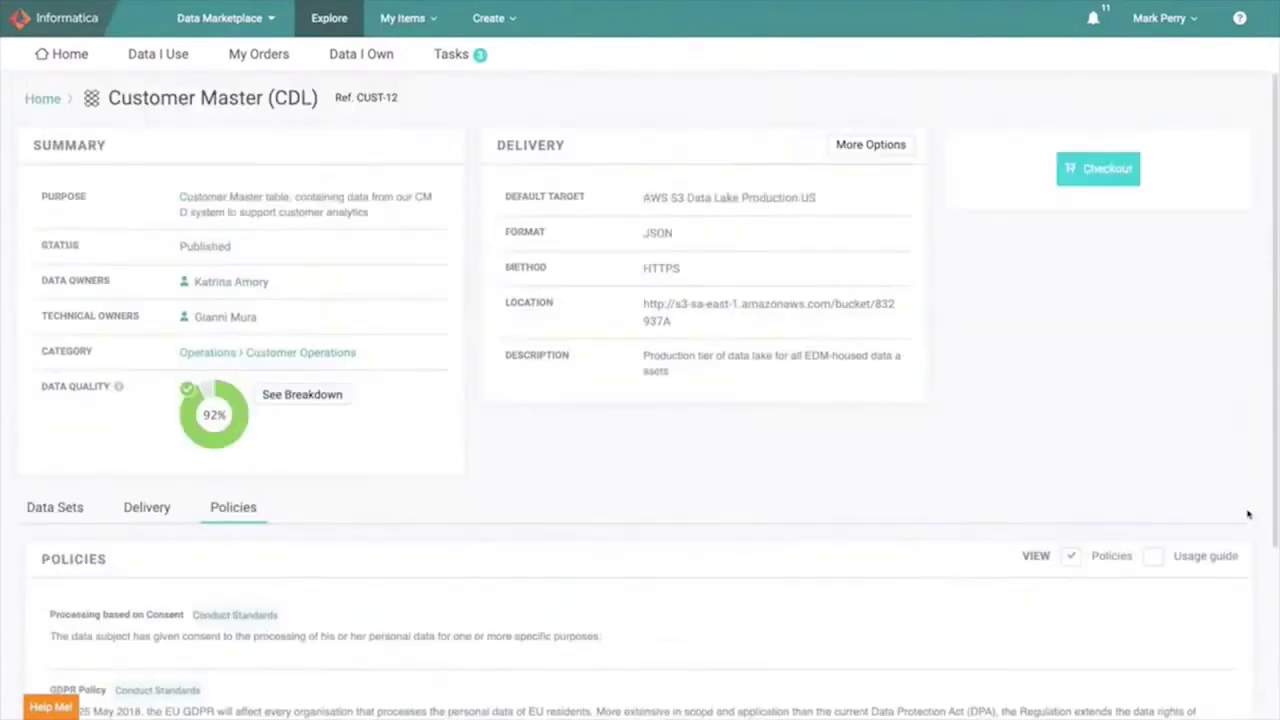
Check out Customer Master (CDL) with the business justification "Analytics purposes", keeping AWS S3 Data Lake Production US - JSON - HTTPS as delivery target
{"action": "left_click", "coordinate": [1102, 170]}
{"action": "left_click", "coordinate": [449, 259]}
{"action": "type", "text": "Analytics purposes"}
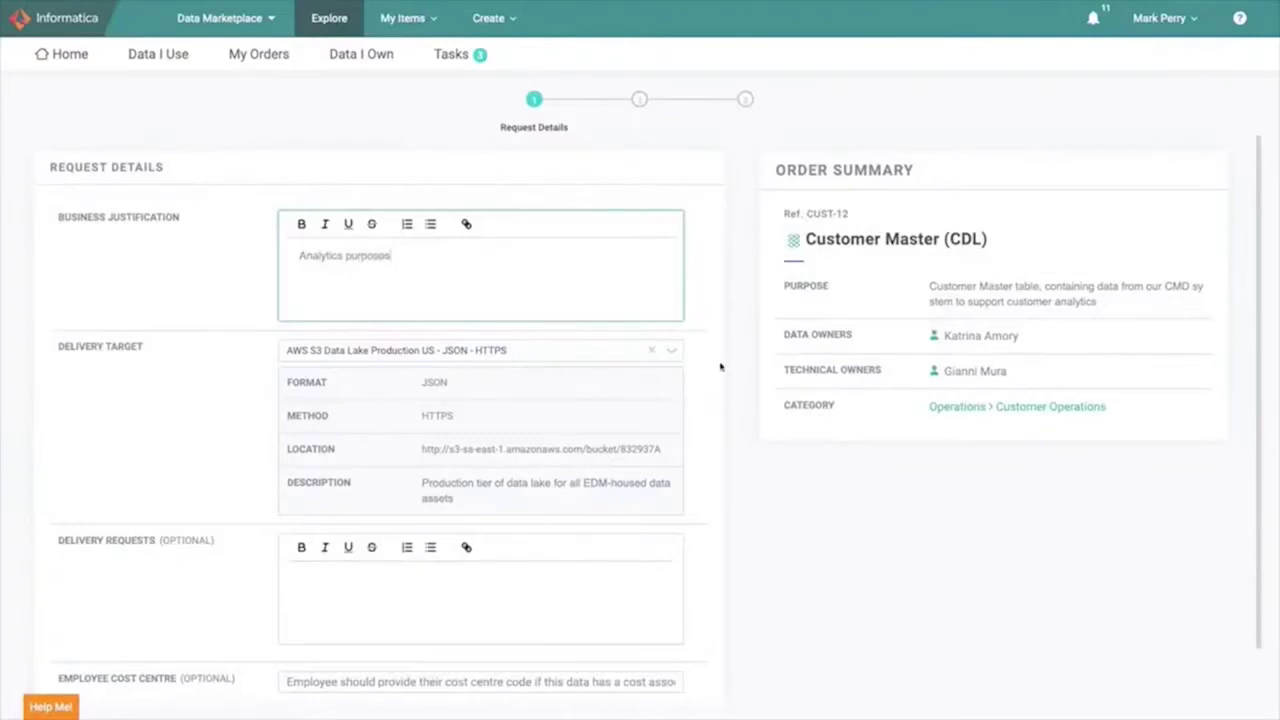
{"action": "left_click", "coordinate": [674, 352]}
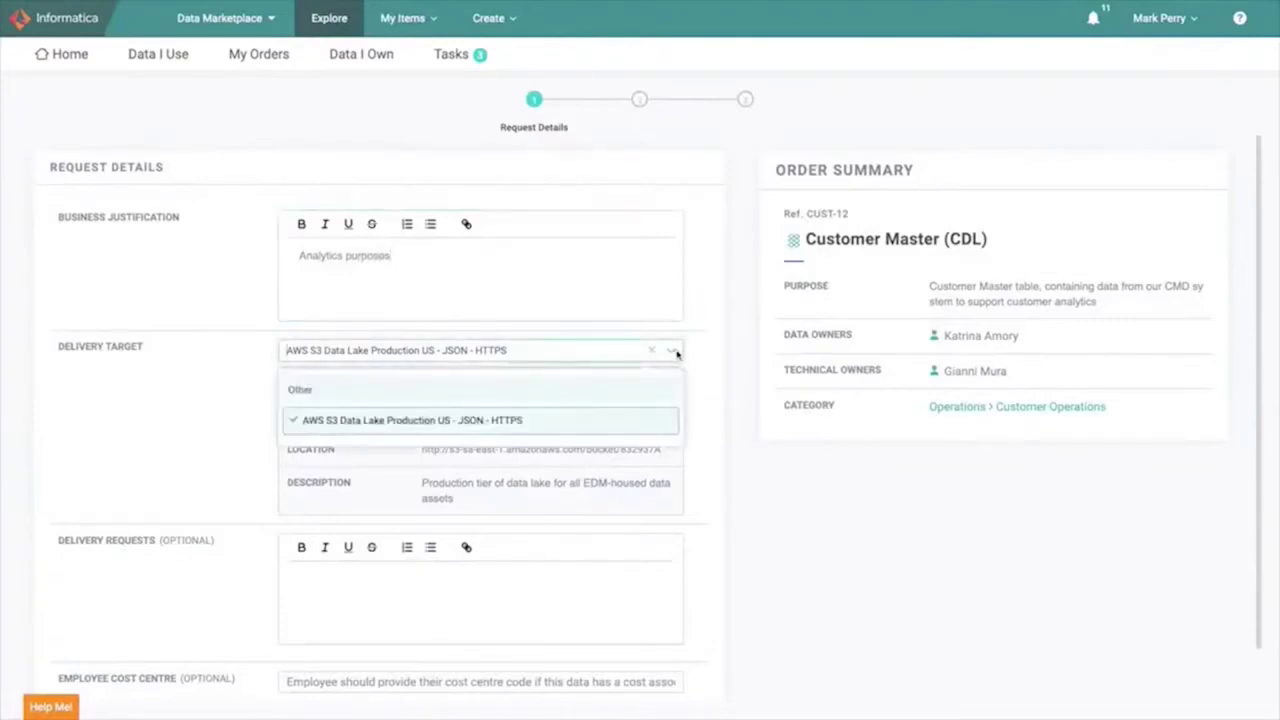
{"action": "left_click", "coordinate": [676, 353]}
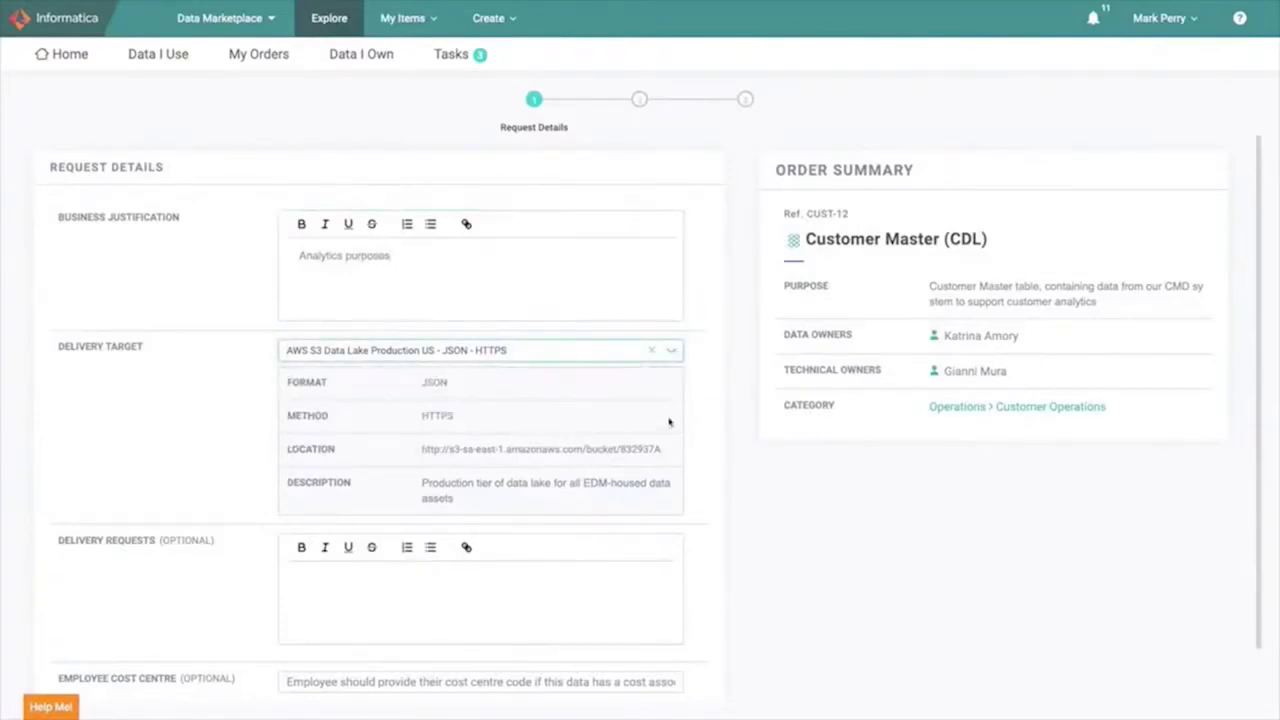
{"action": "left_click", "coordinate": [660, 556]}
{"action": "scroll", "coordinate": [634, 590], "scroll_direction": "down", "scroll_amount": 1}
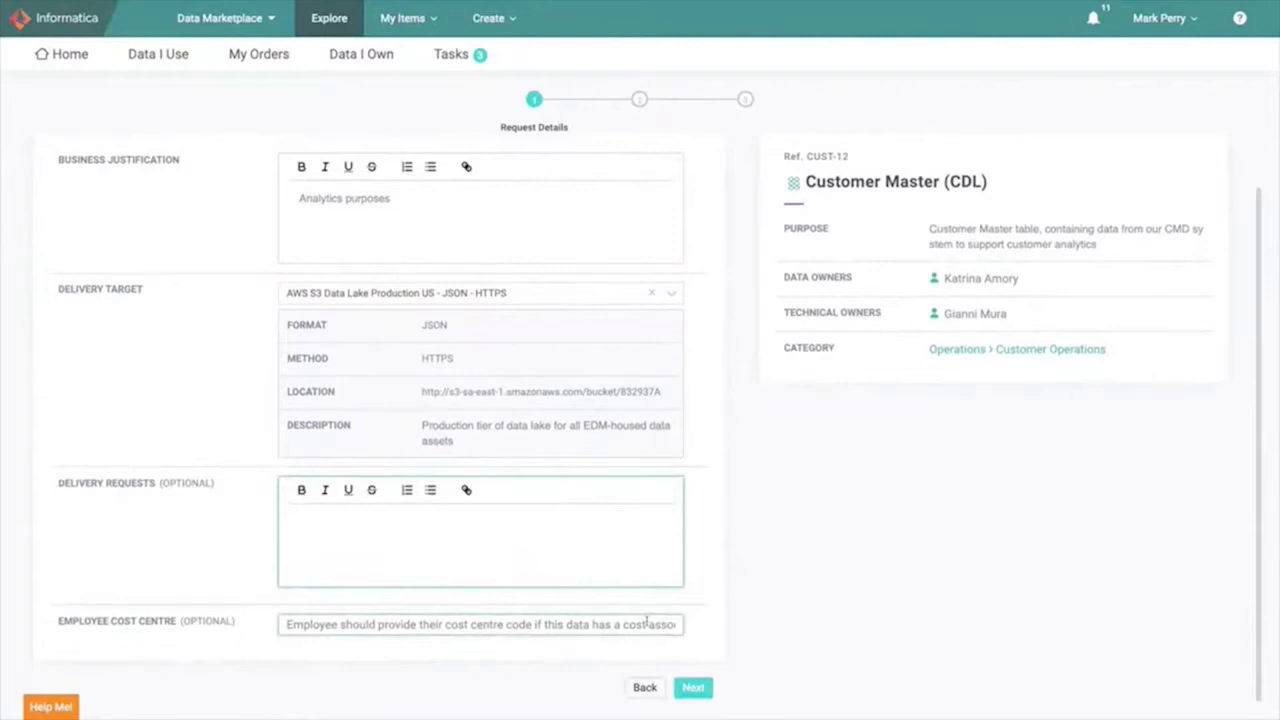
Proceed to the usage guide, agree to the Personally Identifiable Information terms of use, and submit the order
{"action": "left_click", "coordinate": [692, 688]}
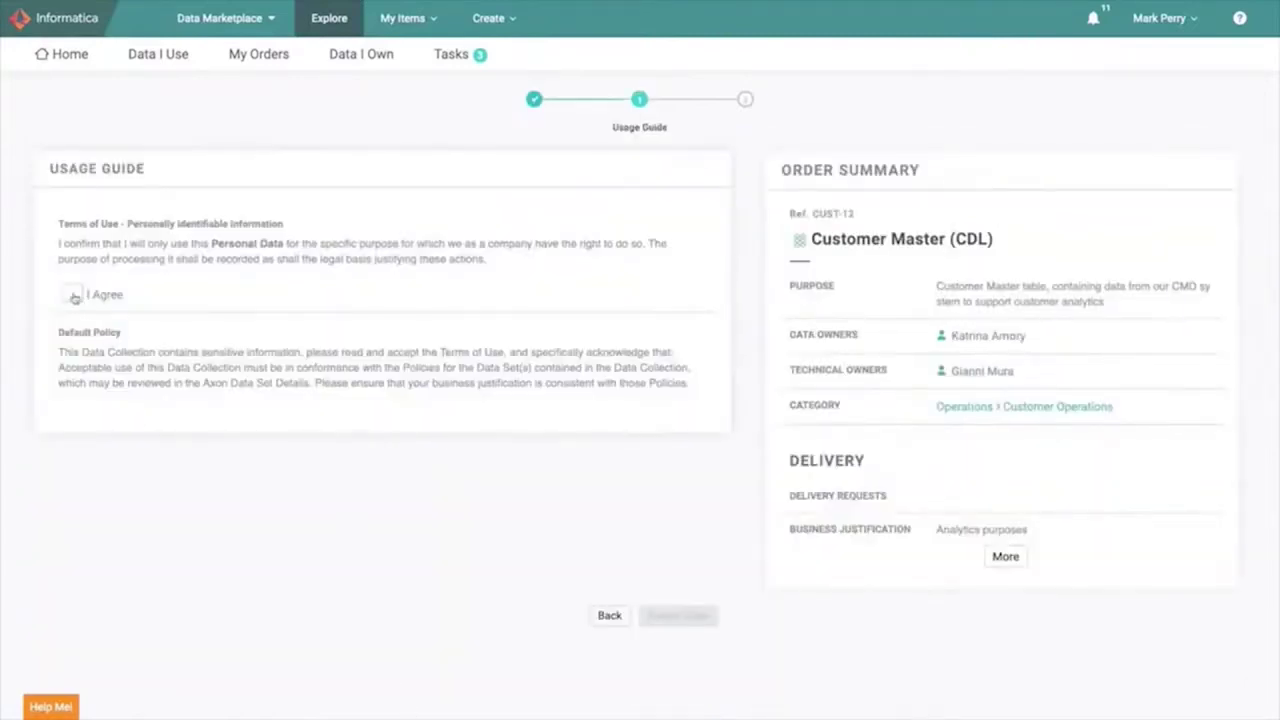
{"action": "left_click", "coordinate": [72, 294]}
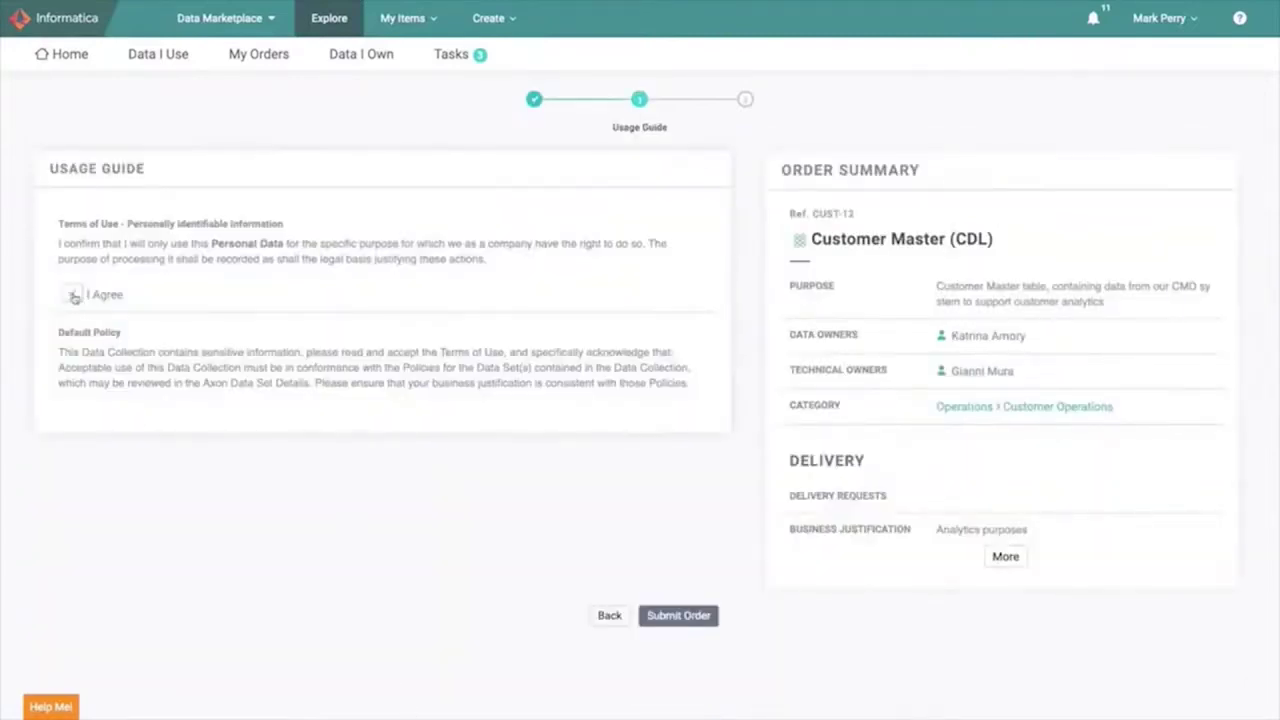
{"action": "left_click", "coordinate": [684, 641]}
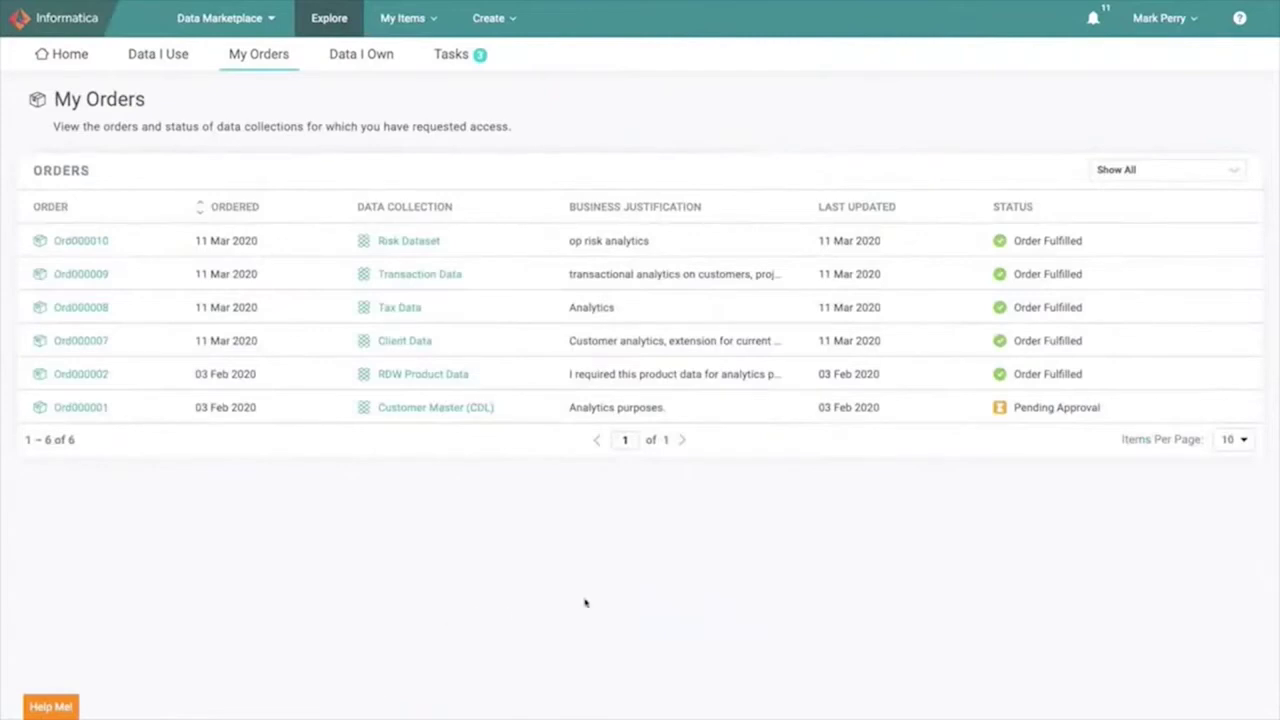
Review the placed orders filtered by Pending Approval and by Order Fulfilled, and view the data collections already provisioned for use
{"action": "left_click", "coordinate": [1240, 172]}
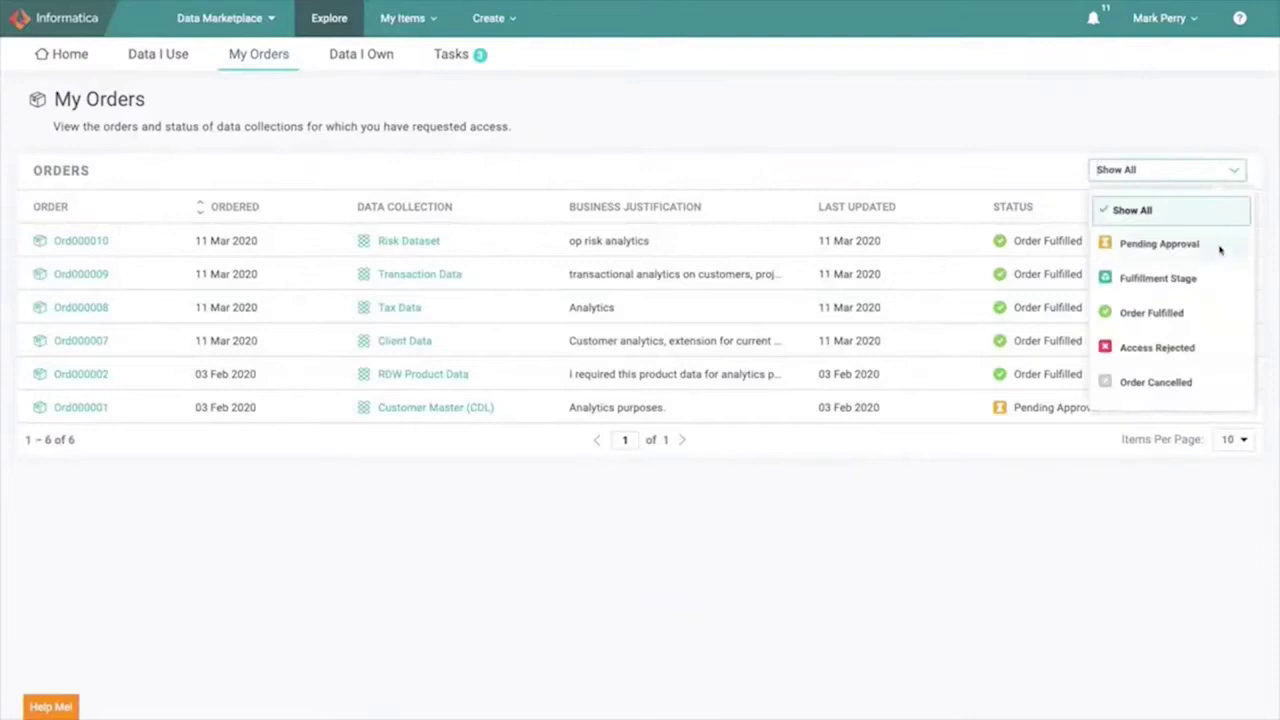
{"action": "left_click", "coordinate": [1200, 244]}
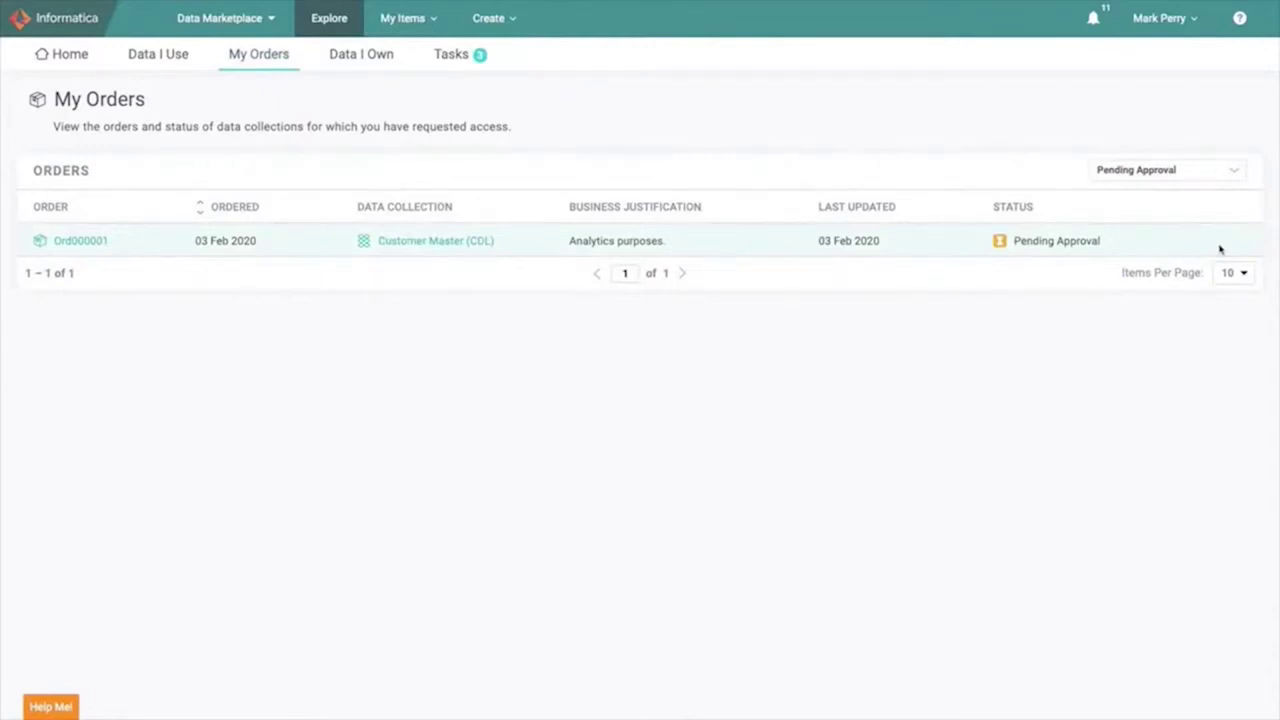
{"action": "left_click", "coordinate": [1211, 172]}
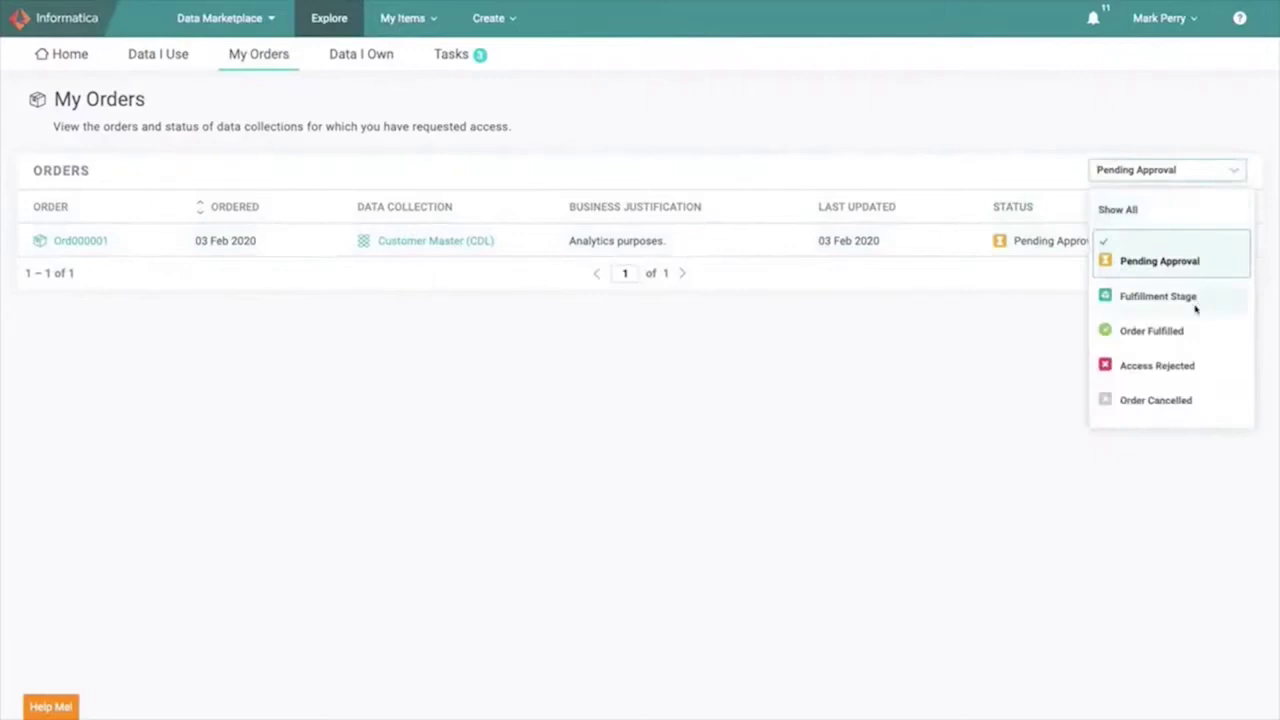
{"action": "left_click", "coordinate": [1152, 331]}
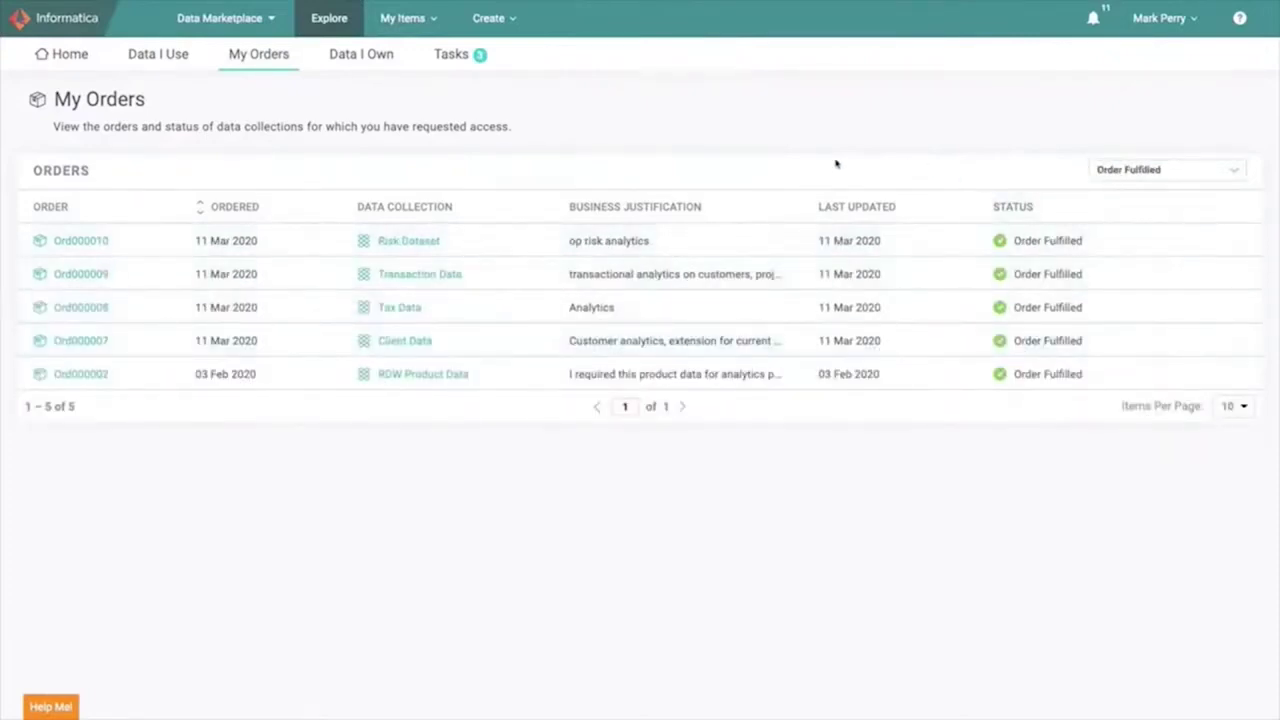
{"action": "left_click", "coordinate": [162, 62]}
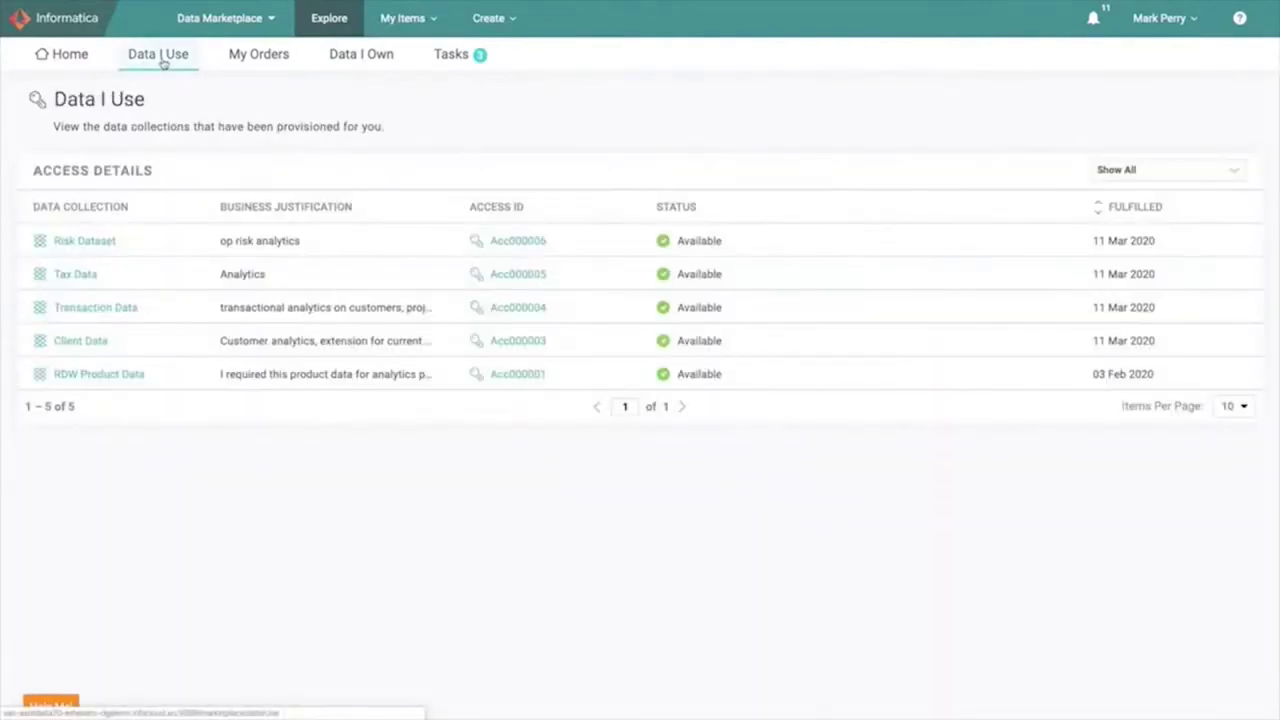